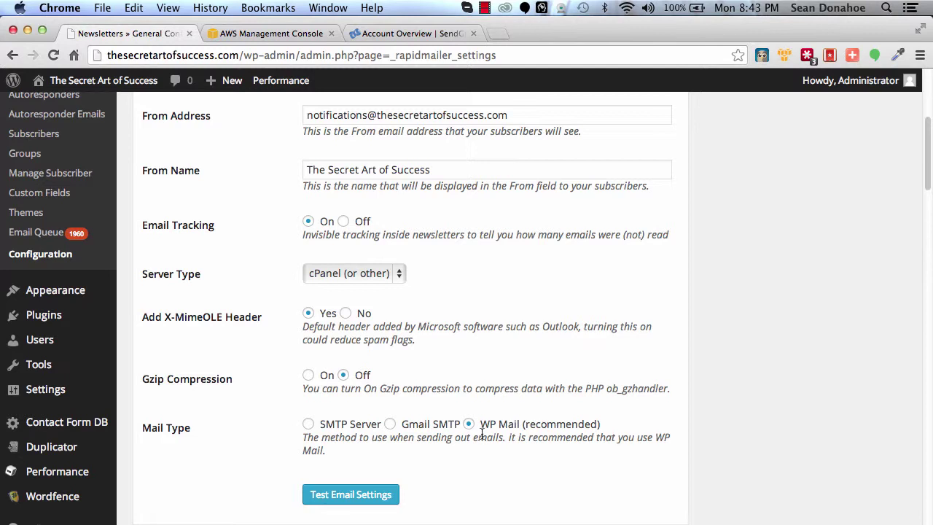
Step: Choose SMTP Server as the Mail Type, then go to the AWS Management Console
left_click(308, 424)
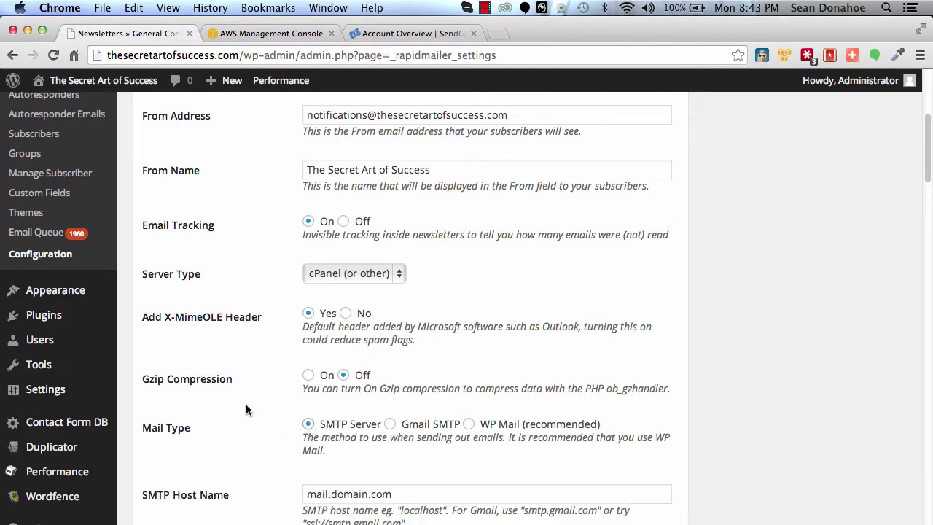
scroll(218, 422, "down", 5)
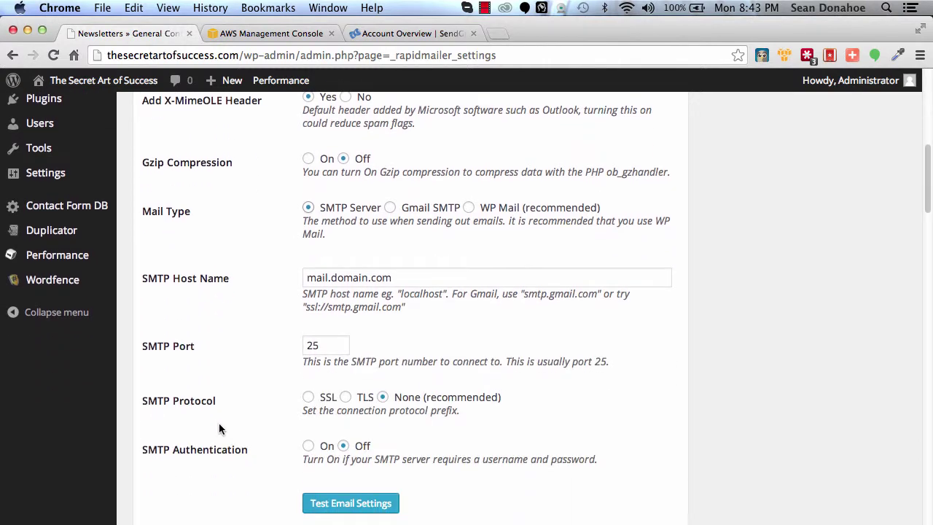
left_click(296, 36)
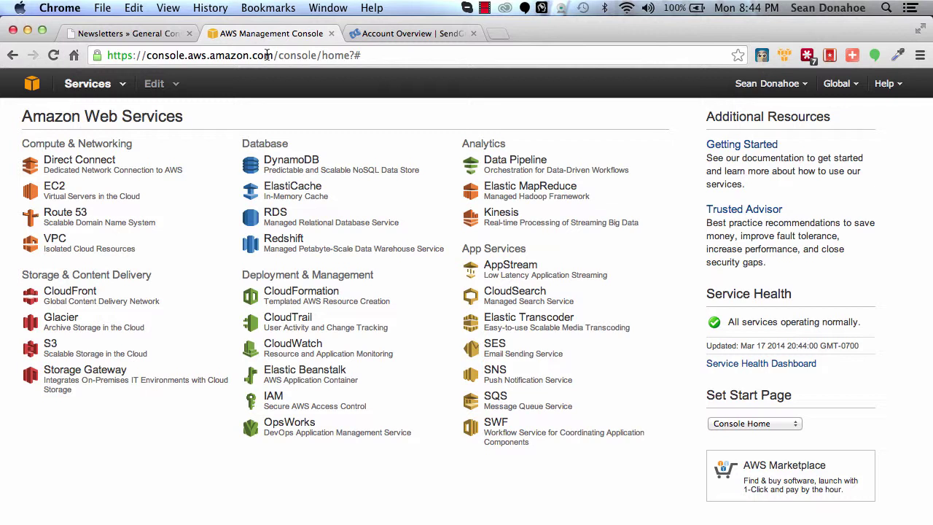
left_click(423, 33)
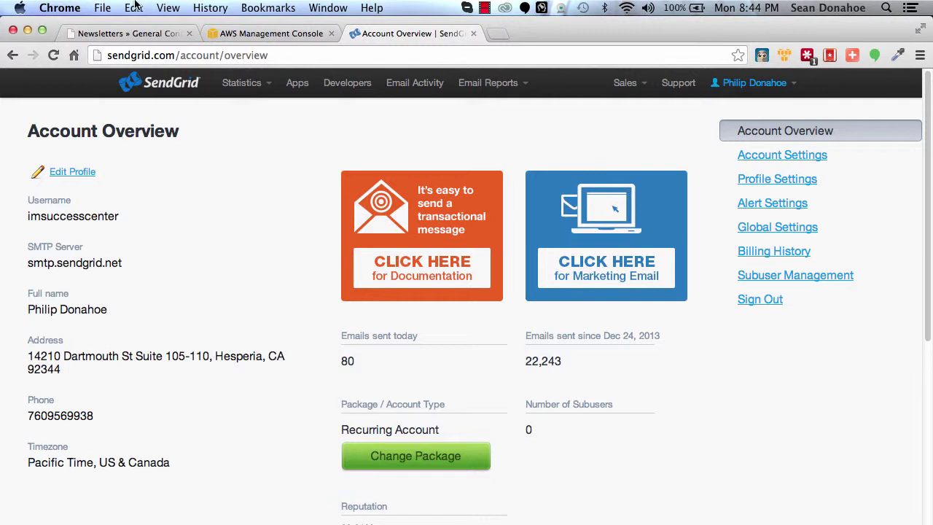
left_click(305, 33)
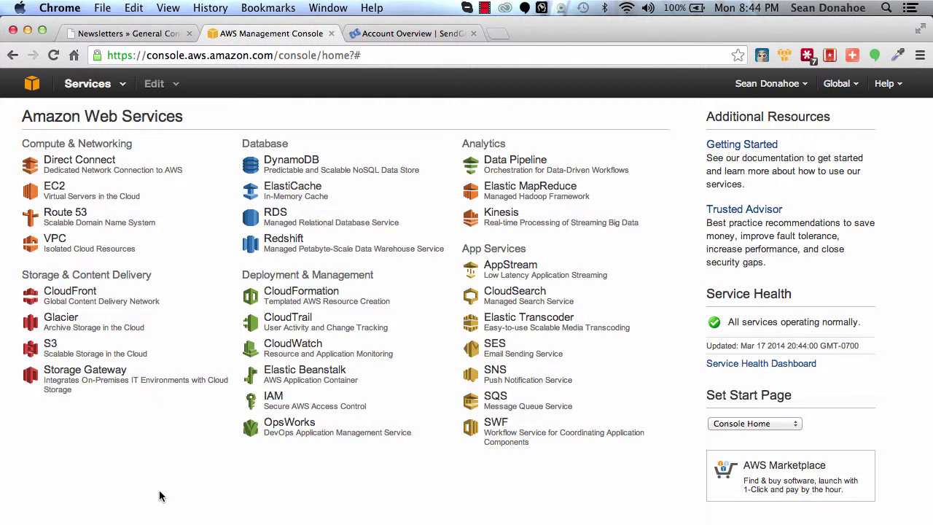
Step: Open the SES dashboard and bring up the menu for the sending-limits 'Learn more' link
left_click(500, 344)
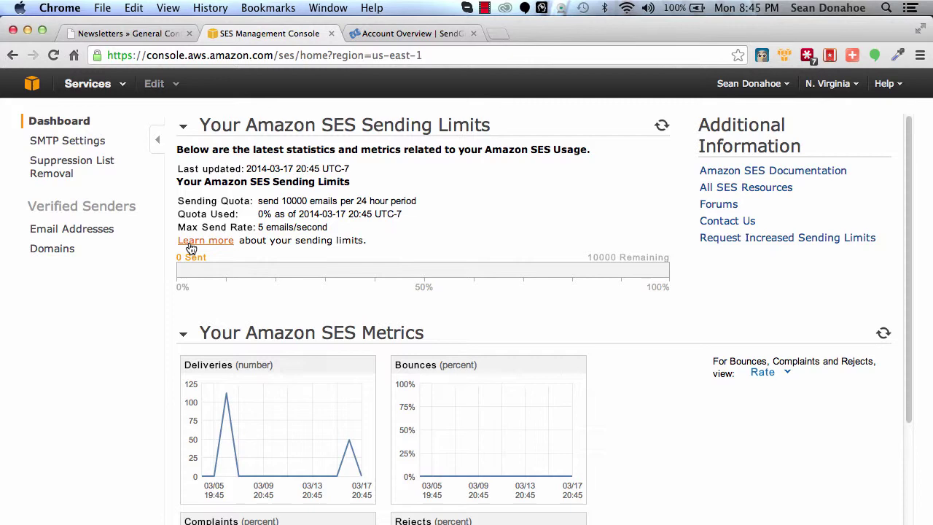
right_click(191, 249)
Step: Open the sending-limits help in a new tab and read 'Managing Your Amazon SES Sending Limits'
left_click(216, 250)
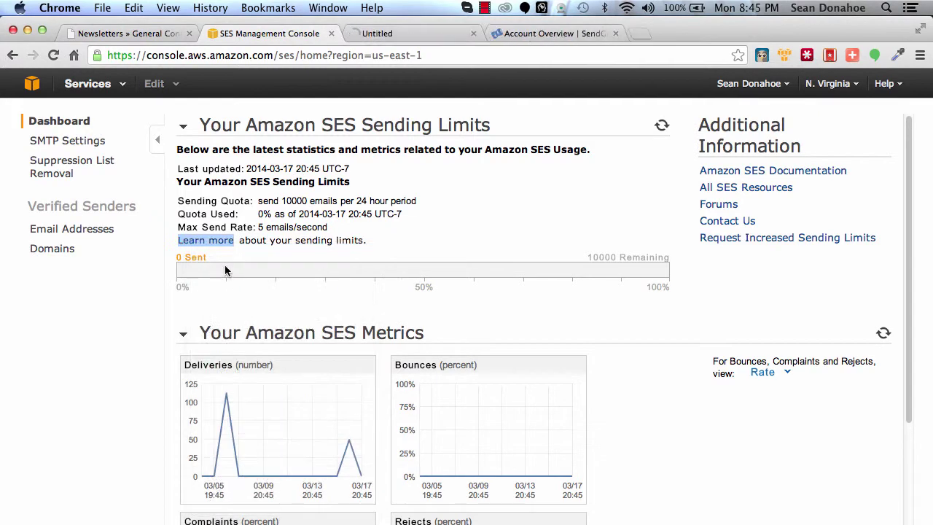
left_click(451, 35)
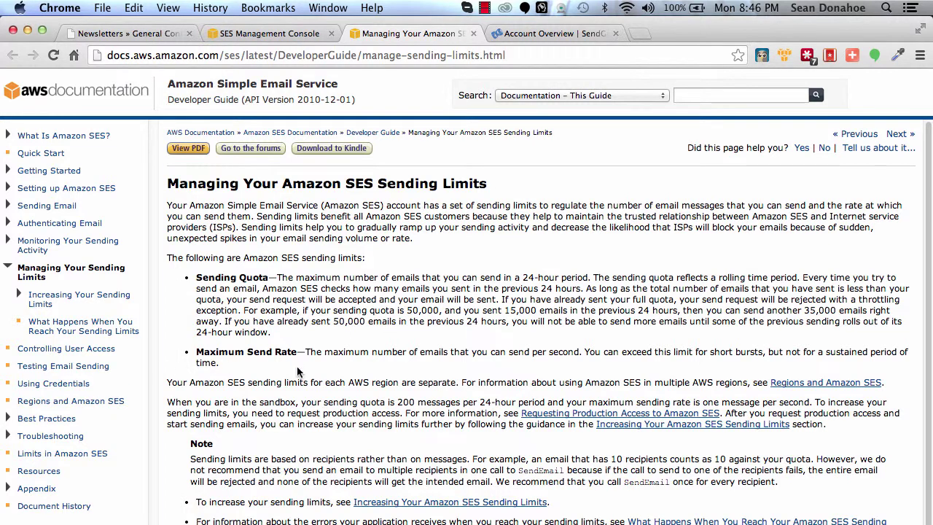
scroll(299, 372, "down", 2)
scroll(299, 372, "down", 3)
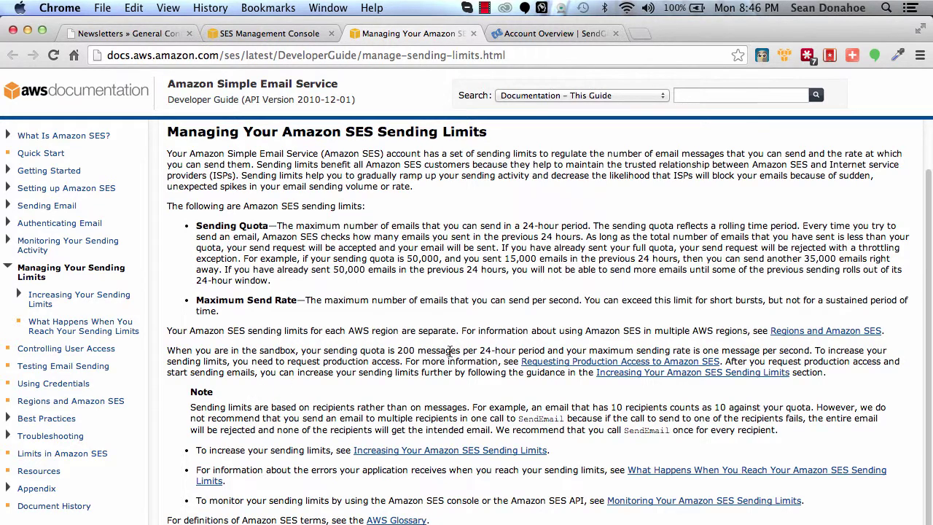
scroll(395, 343, "up", 3)
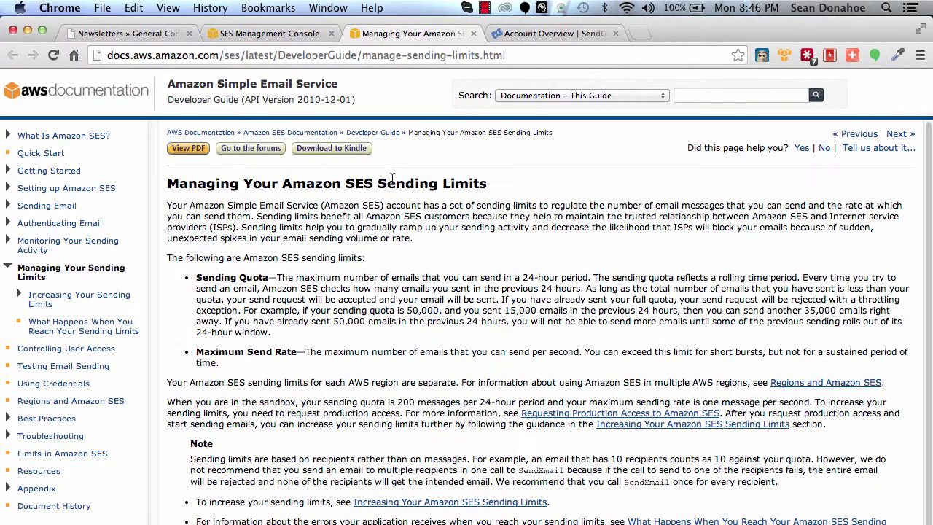
scroll(390, 406, "down", 3)
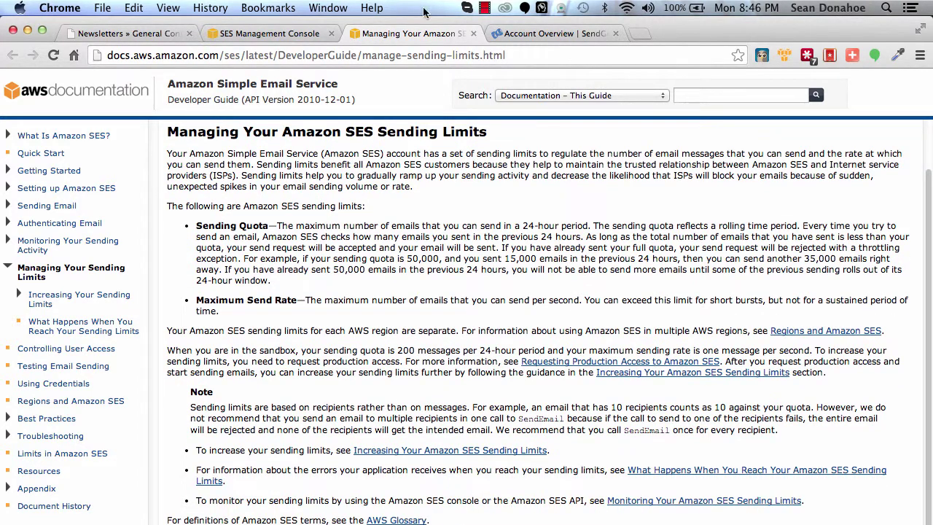
Step: Close the sending-limits documentation and review the SendGrid Account Overview's reputation score
left_click(474, 34)
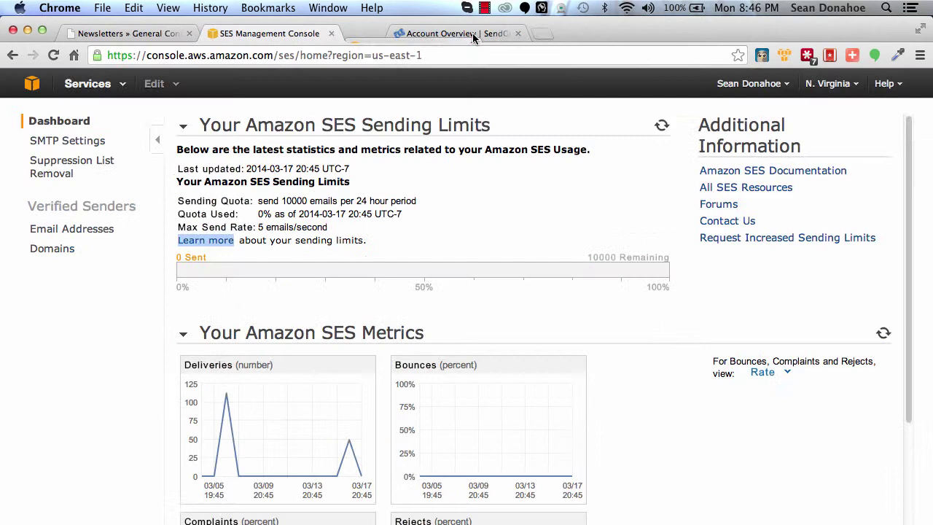
left_click(415, 32)
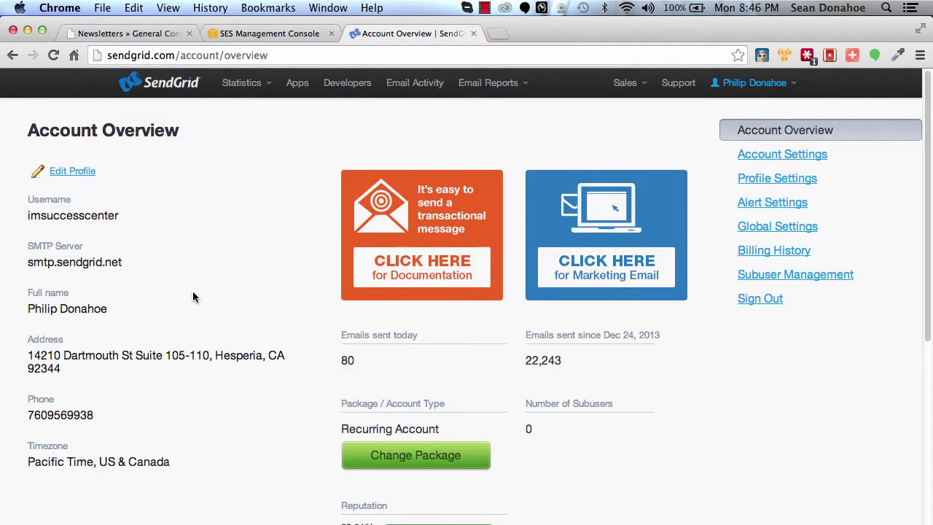
scroll(374, 423, "down", 3)
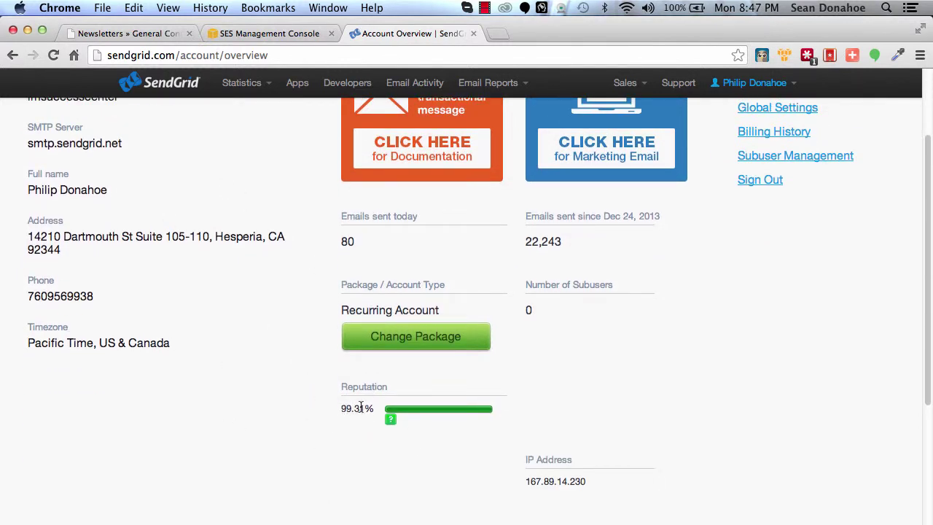
mouse_move(398, 424)
scroll(396, 425, "down", 5)
scroll(399, 355, "up", 2)
mouse_move(389, 229)
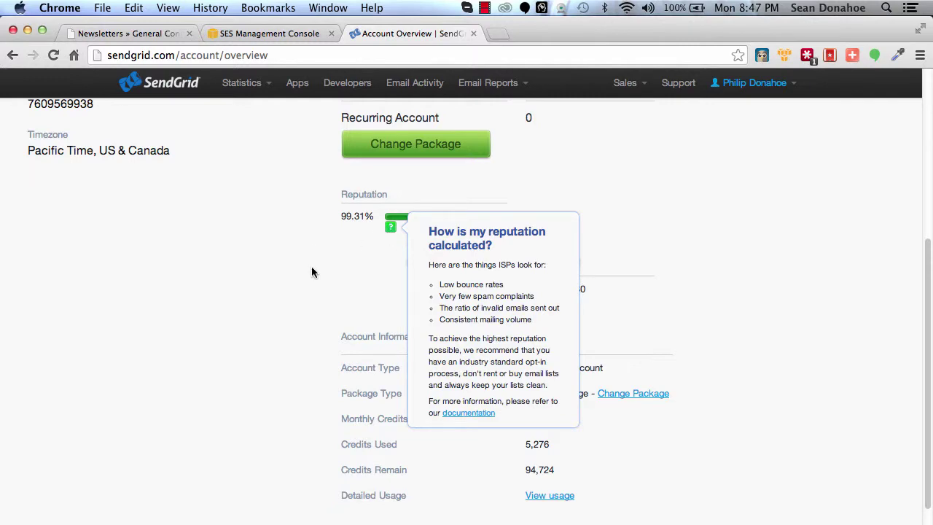
scroll(311, 267, "up", 5)
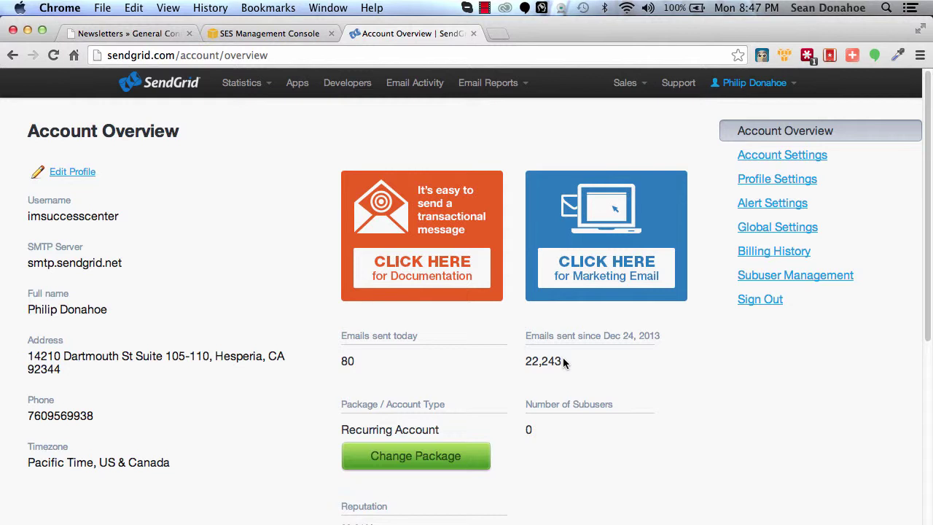
Step: Highlight the 80 emails sent today and the 22,243 total emails sent figures
left_click_drag(341, 360, 354, 360)
left_click_drag(576, 364, 527, 363)
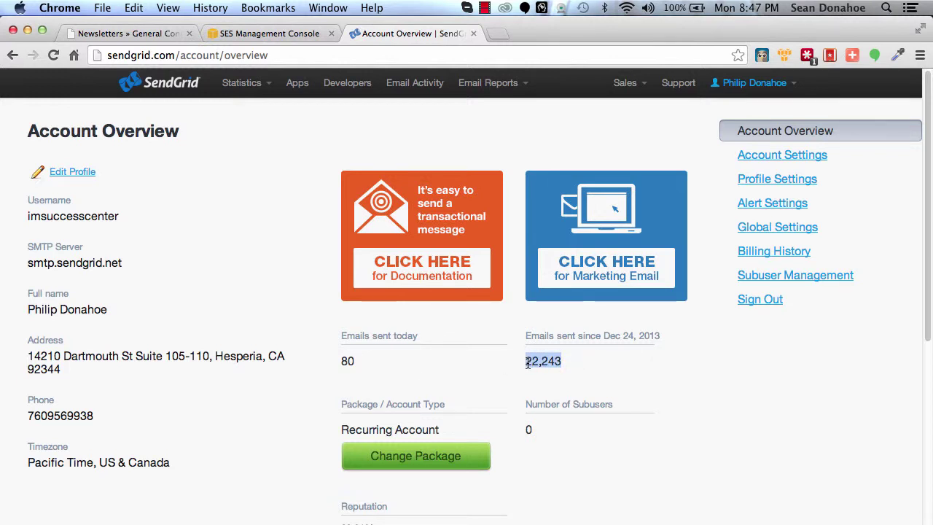
left_click(643, 355)
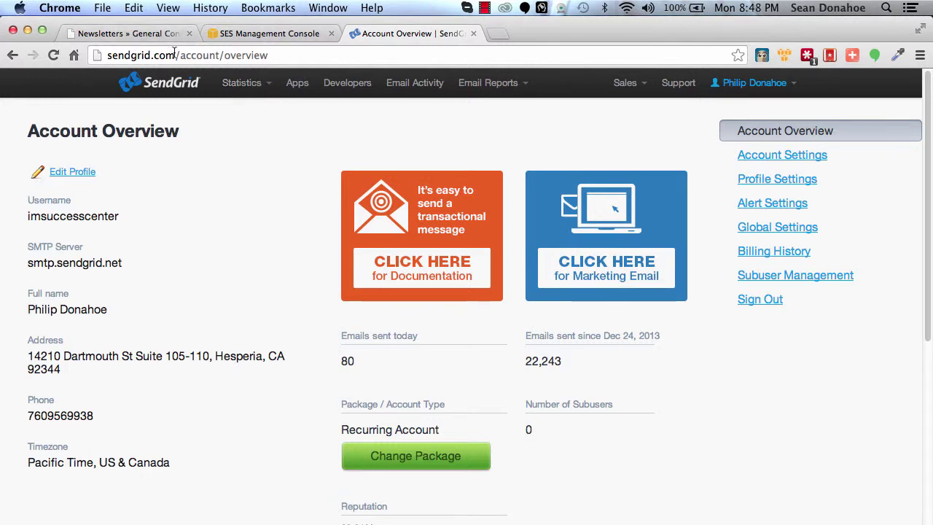
Step: Load sendgrid.com in a new tab and open its transactional email pricing page
left_click_drag(175, 55, 22, 48)
key("super+c")
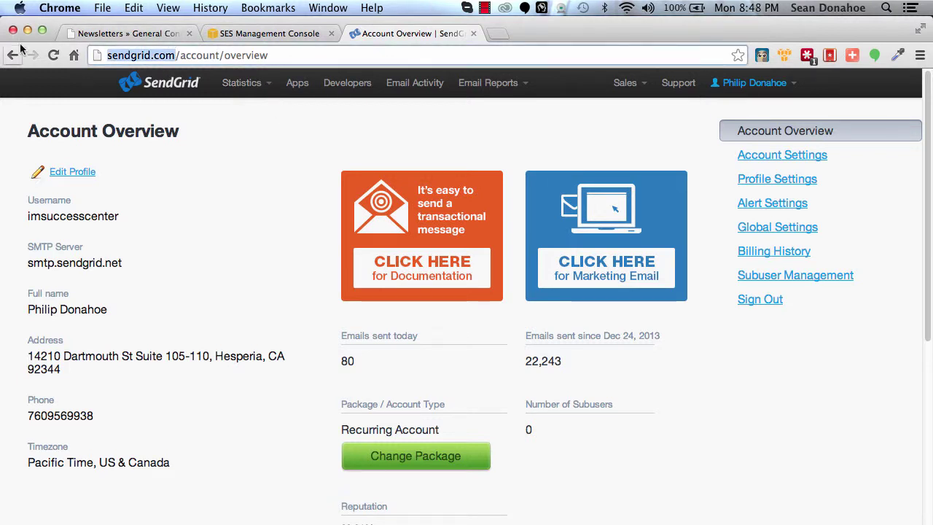
left_click(497, 34)
key("super+v")
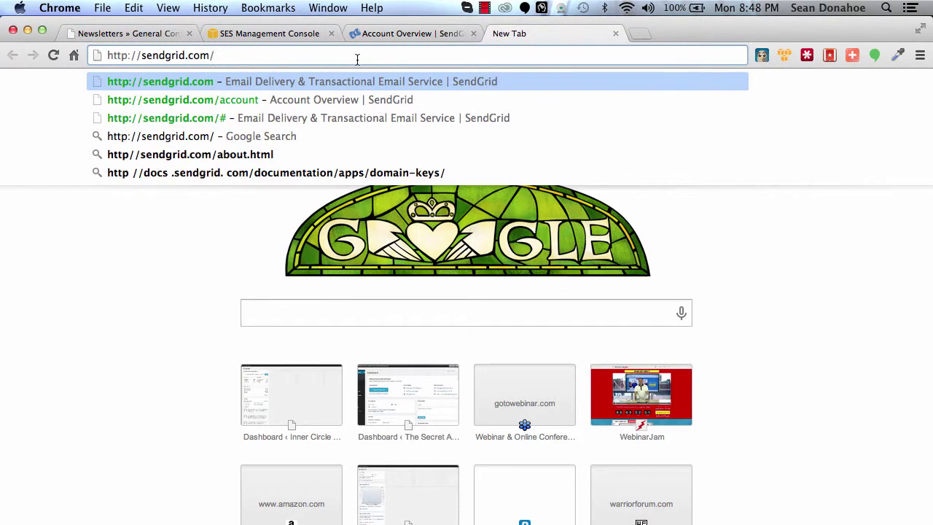
key("Return")
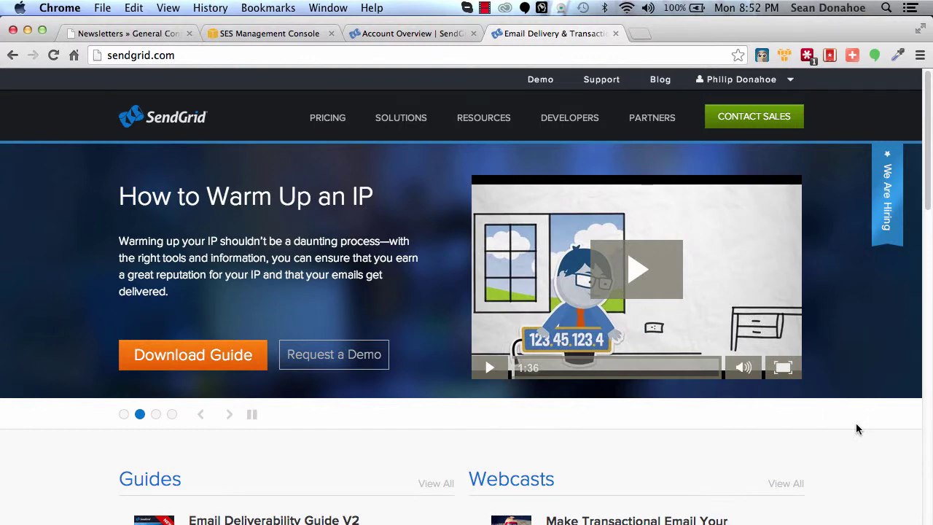
mouse_move(332, 124)
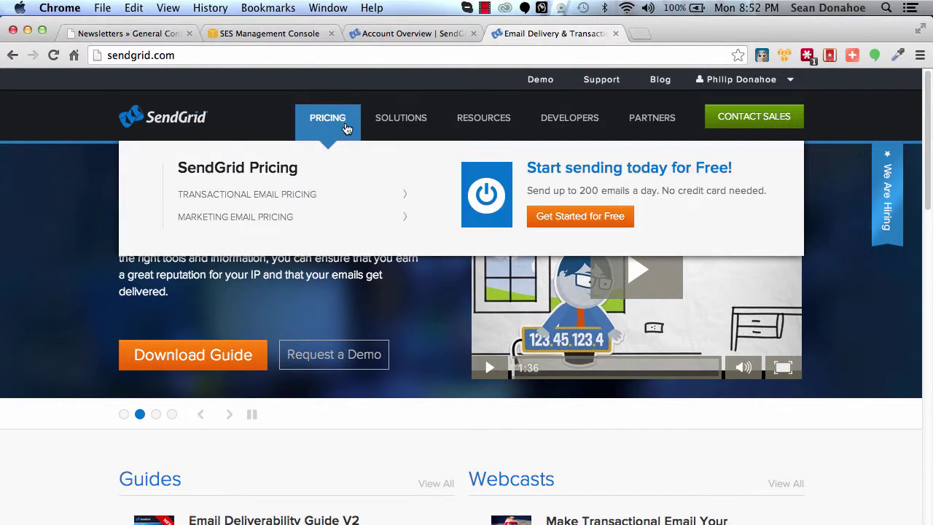
left_click(195, 201)
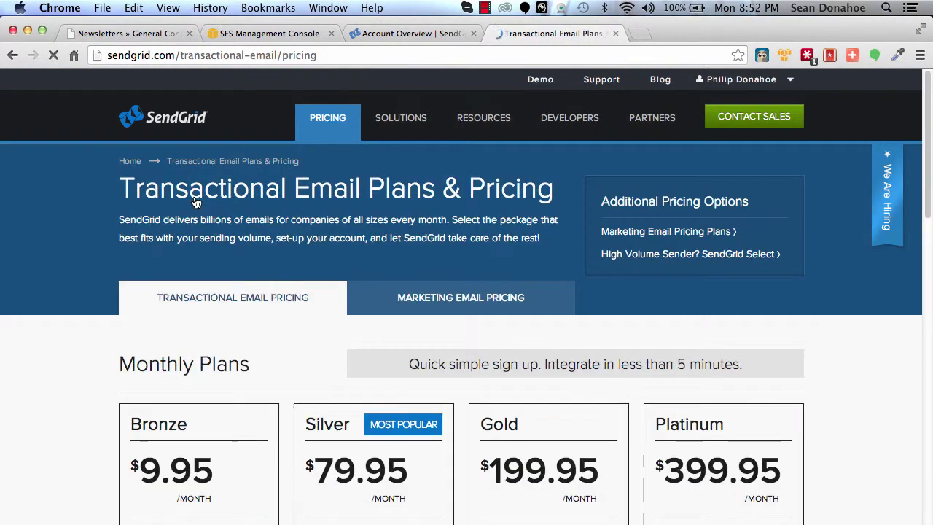
Step: Review the Bronze $9.95 to Platinum $399.95 plans and expand the full plan comparison
scroll(519, 439, "down", 5)
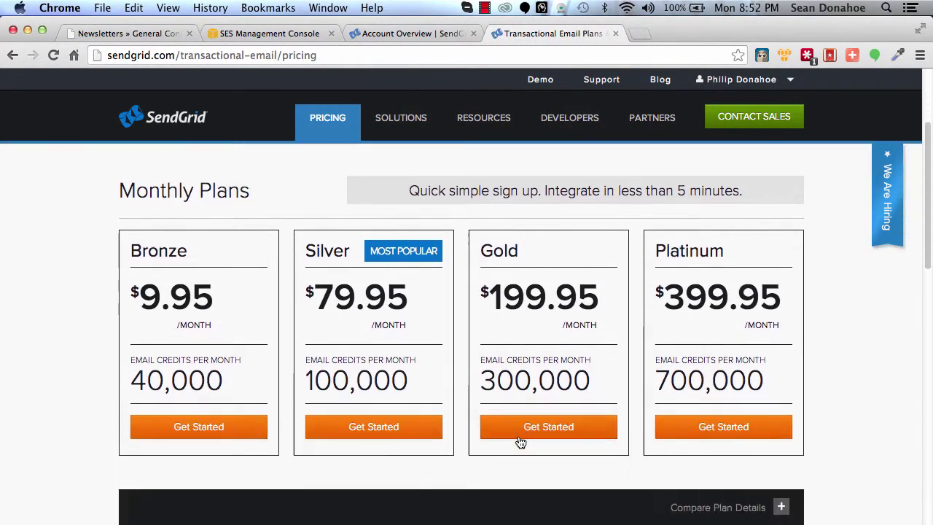
scroll(518, 440, "down", 1)
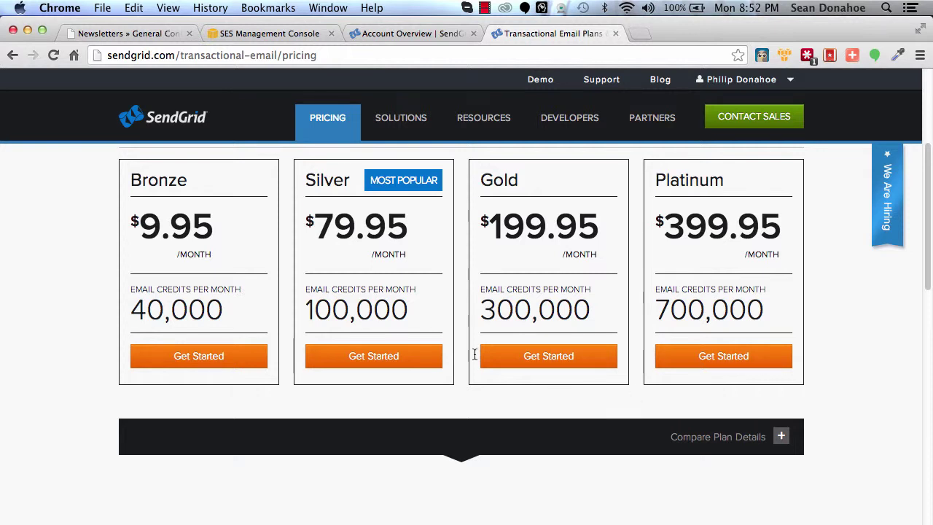
mouse_move(400, 117)
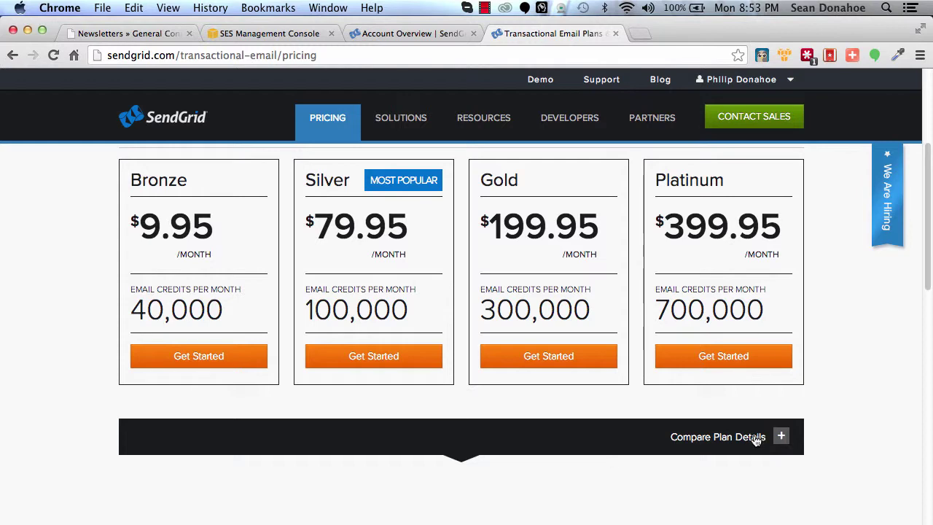
left_click(756, 438)
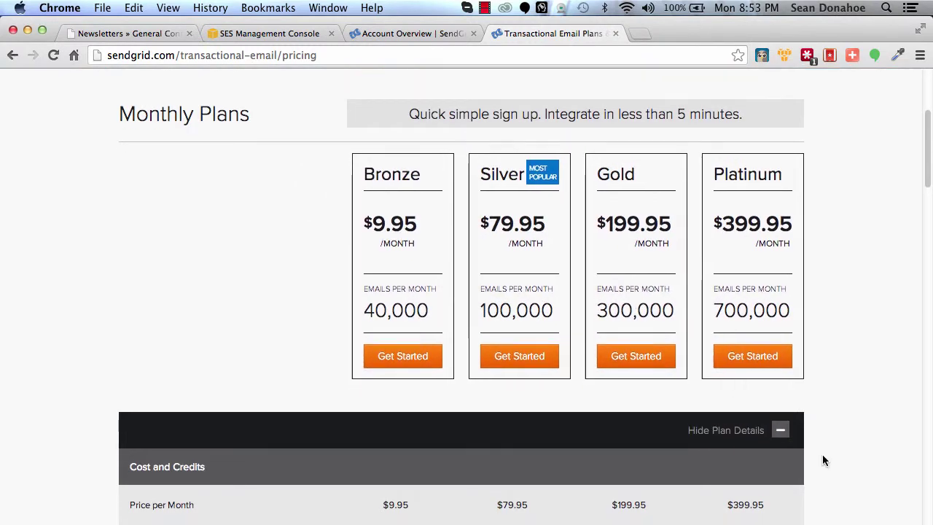
Step: Scroll through the full feature comparison table of the SendGrid plans
scroll(822, 454, "down", 5)
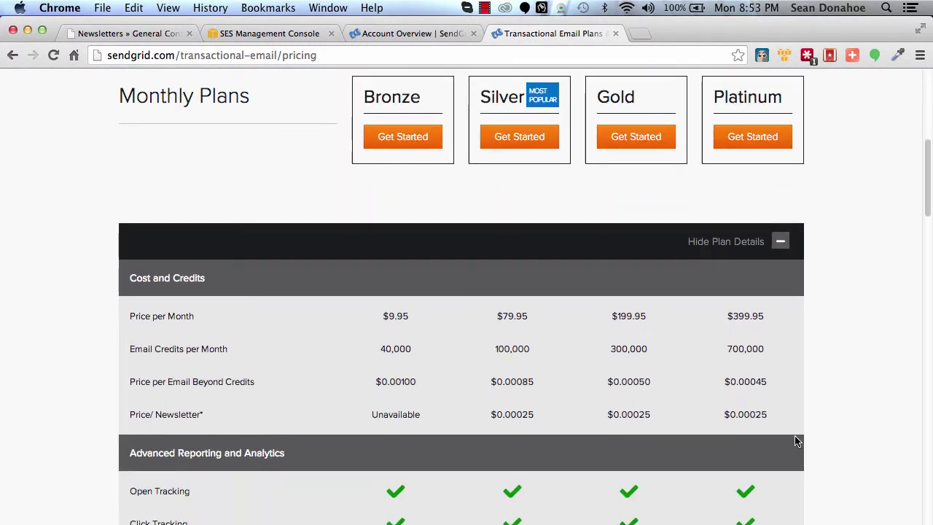
scroll(795, 439, "down", 1)
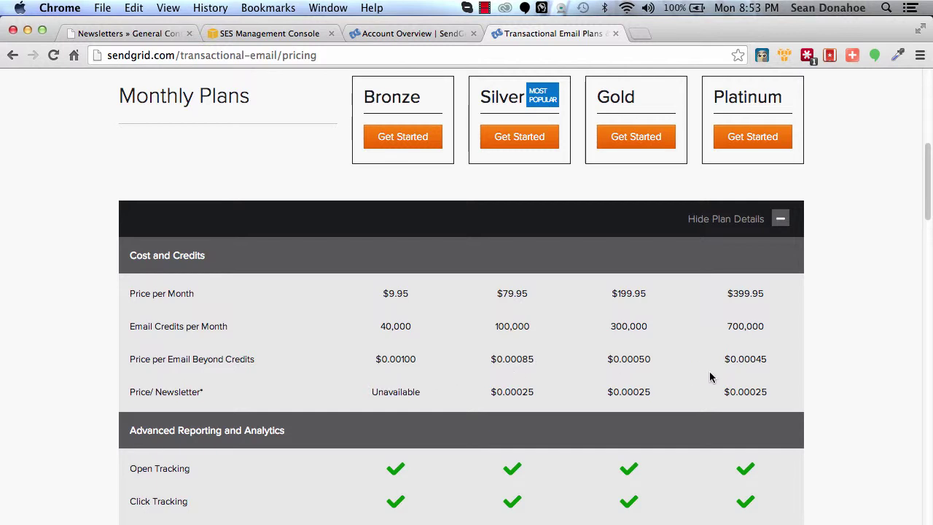
scroll(93, 371, "down", 2)
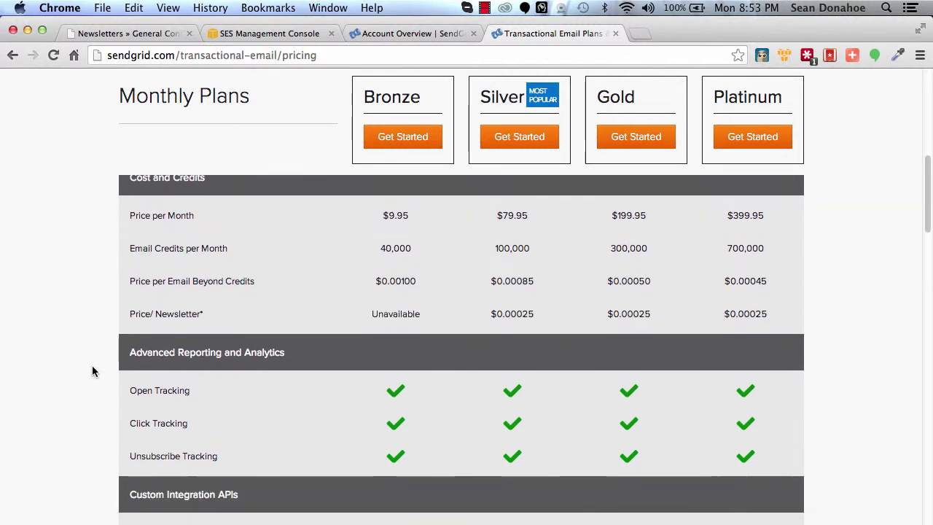
scroll(92, 371, "down", 3)
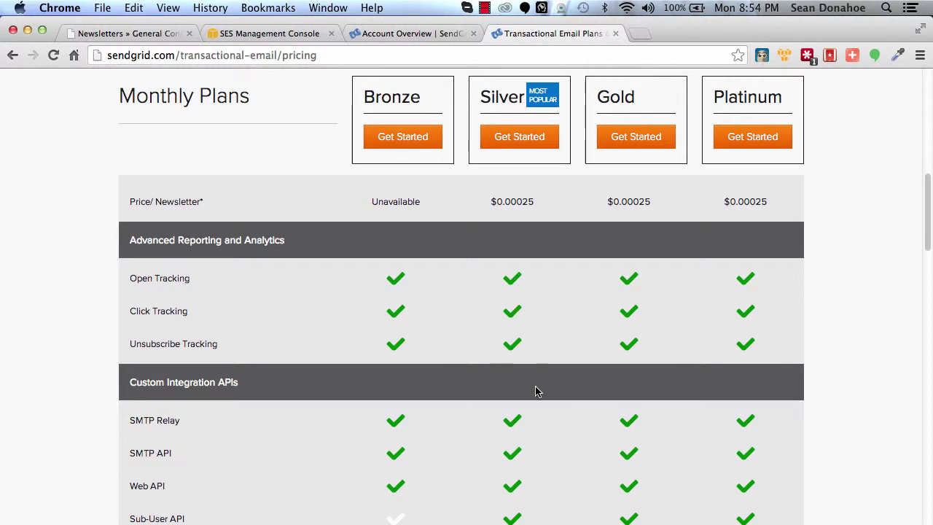
scroll(535, 391, "down", 3)
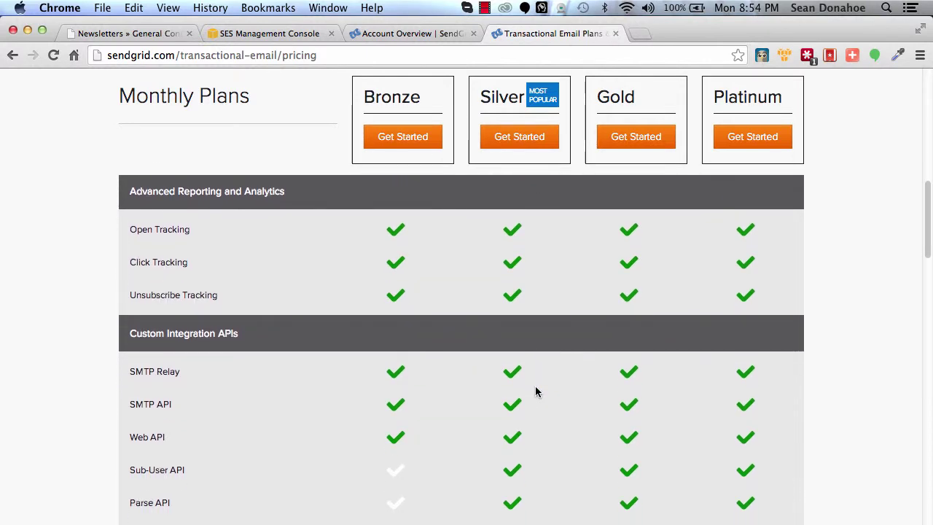
scroll(535, 391, "down", 5)
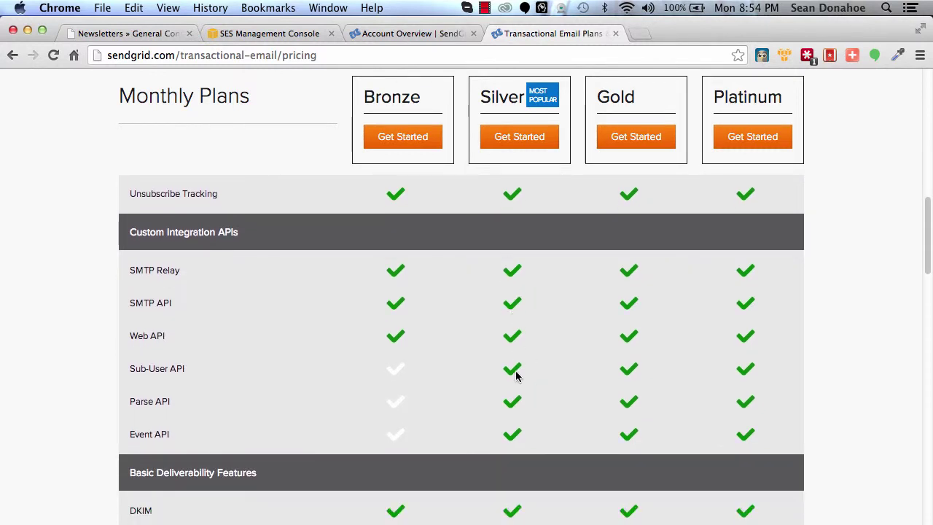
scroll(518, 375, "down", 9)
scroll(519, 376, "down", 6)
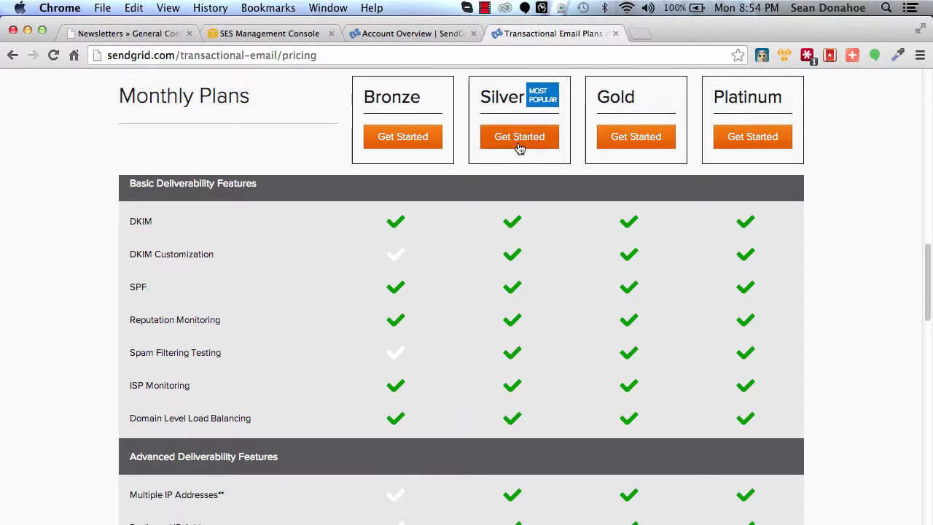
scroll(868, 315, "down", 1)
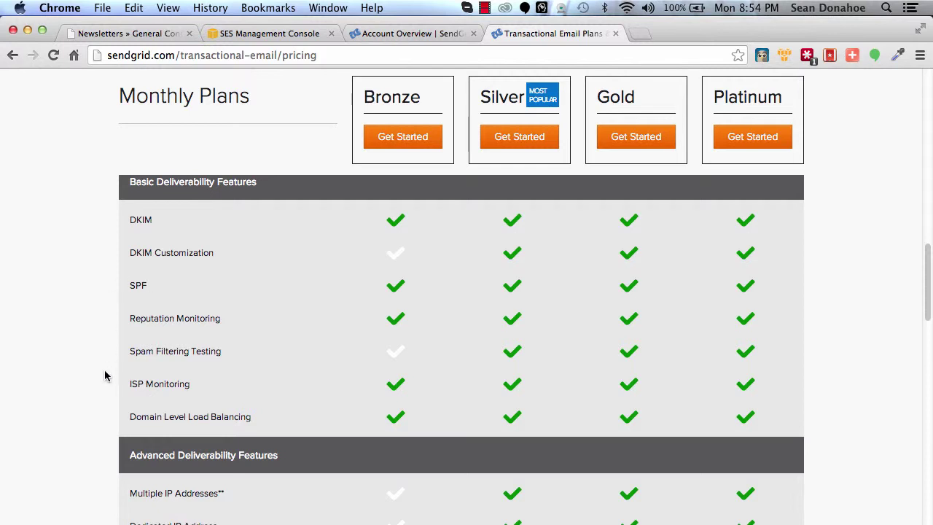
scroll(105, 375, "down", 1)
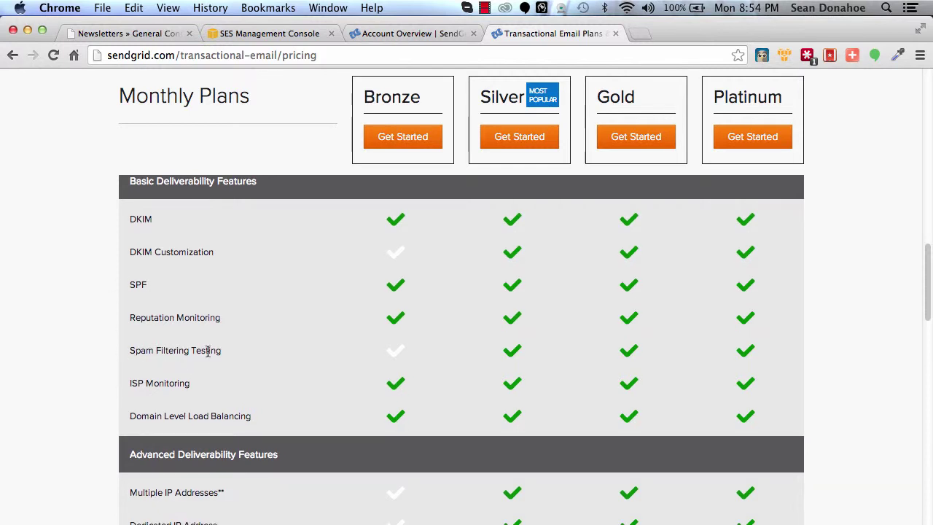
scroll(45, 390, "down", 4)
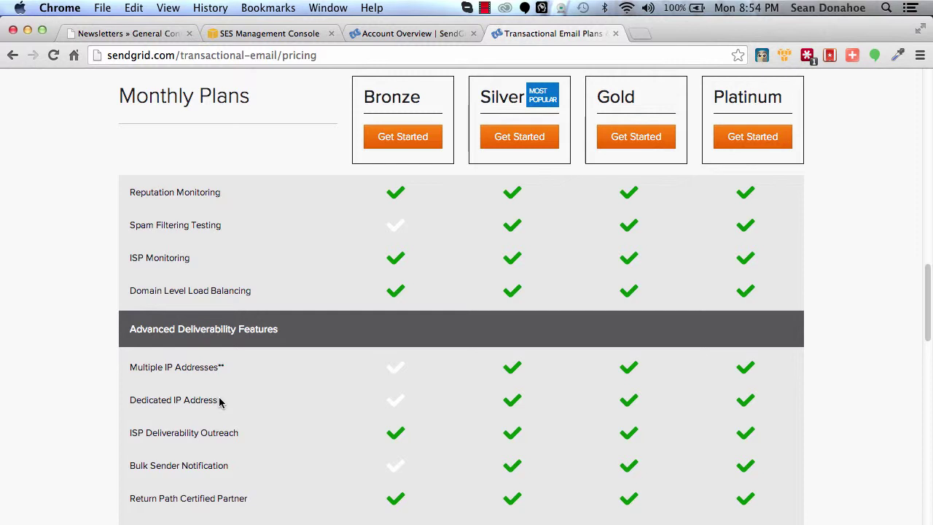
scroll(220, 401, "down", 1)
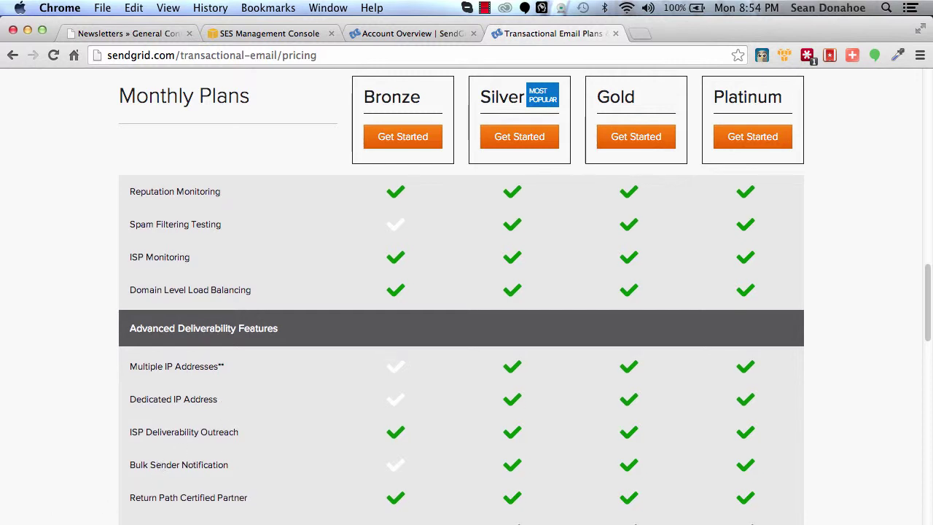
scroll(461, 350, "down", 5)
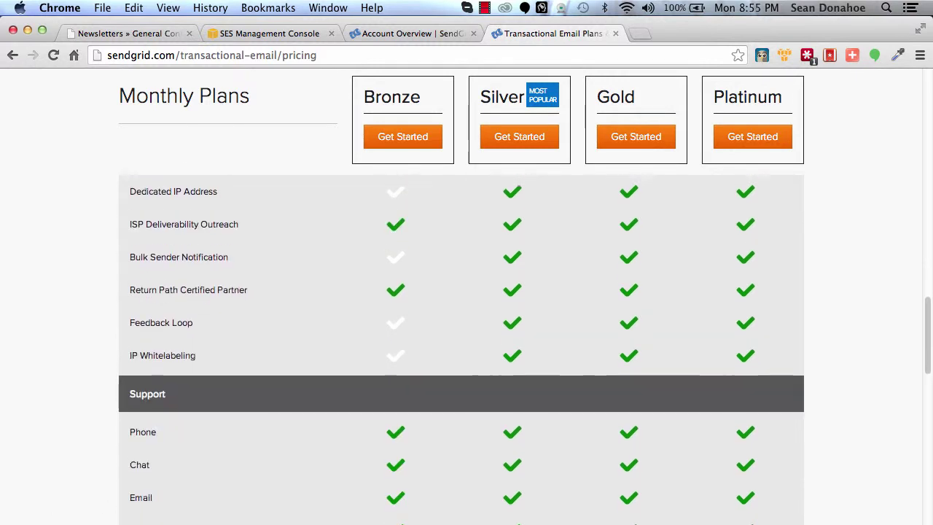
scroll(461, 350, "down", 3)
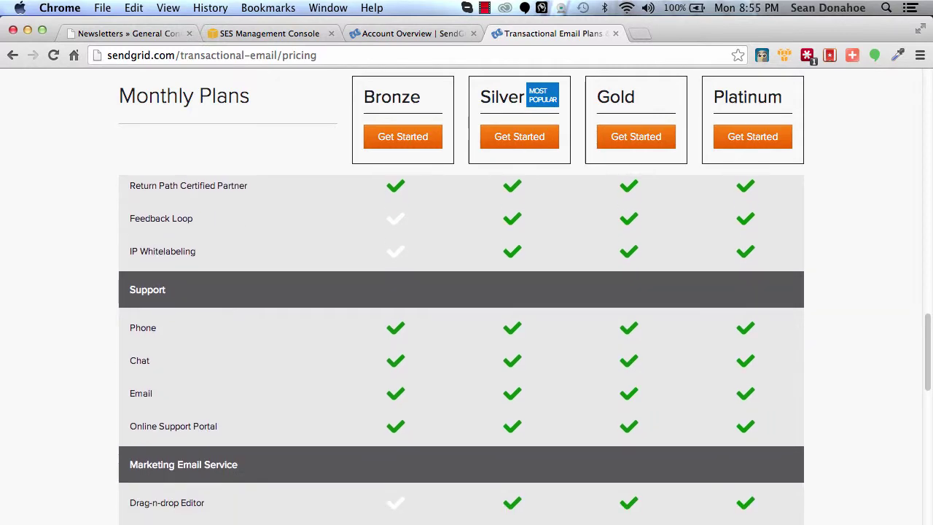
scroll(461, 350, "up", 15)
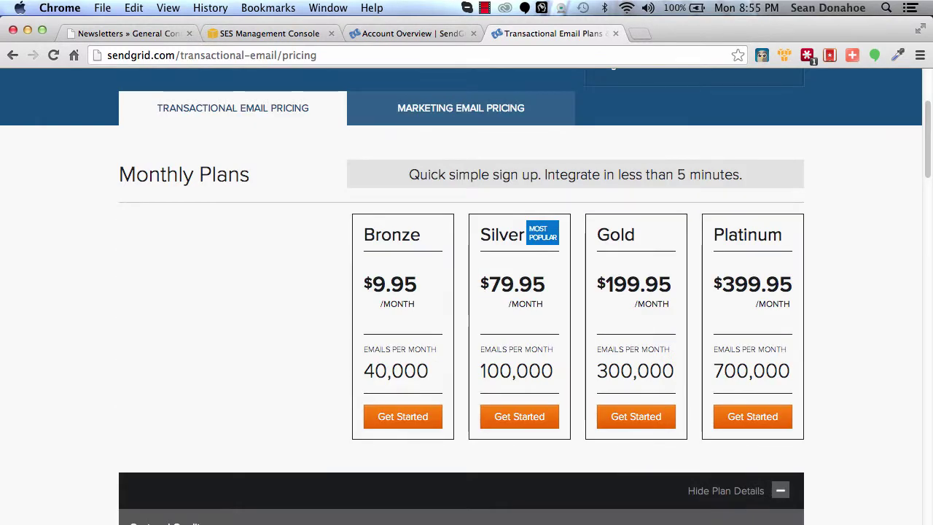
scroll(462, 295, "down", 5)
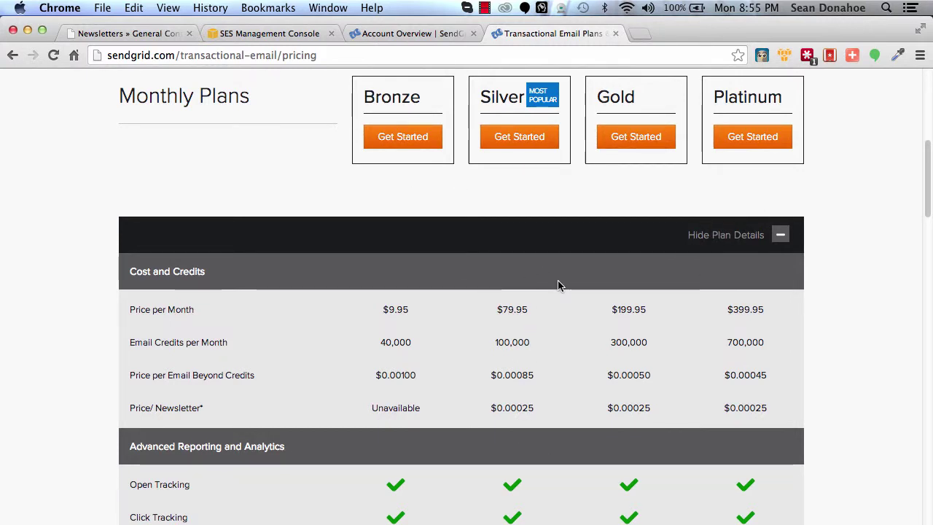
scroll(822, 355, "up", 10)
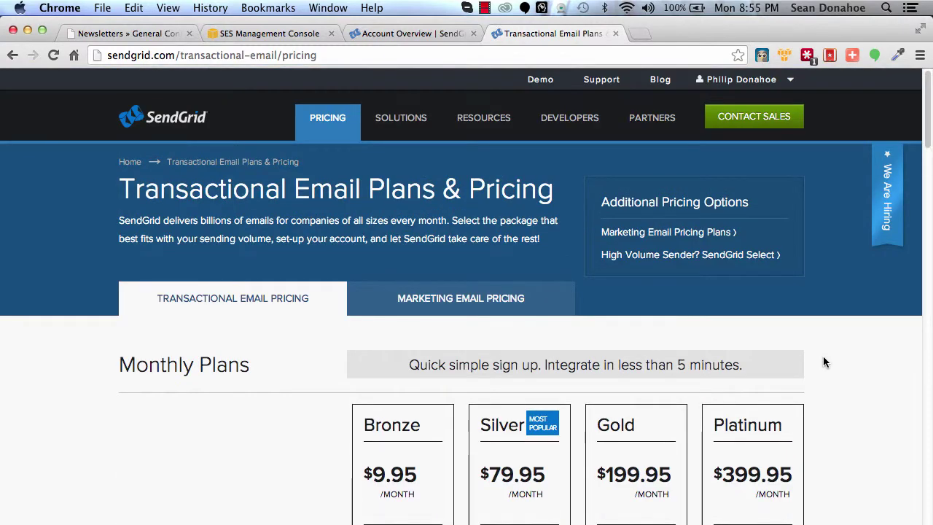
Step: Close the SendGrid pricing and Account Overview tabs to return to the SES dashboard
left_click(615, 33)
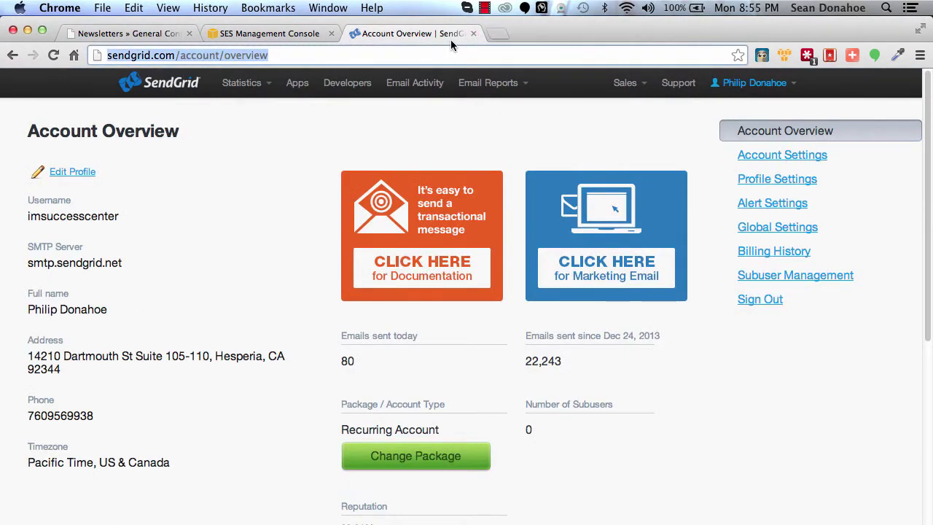
left_click(472, 33)
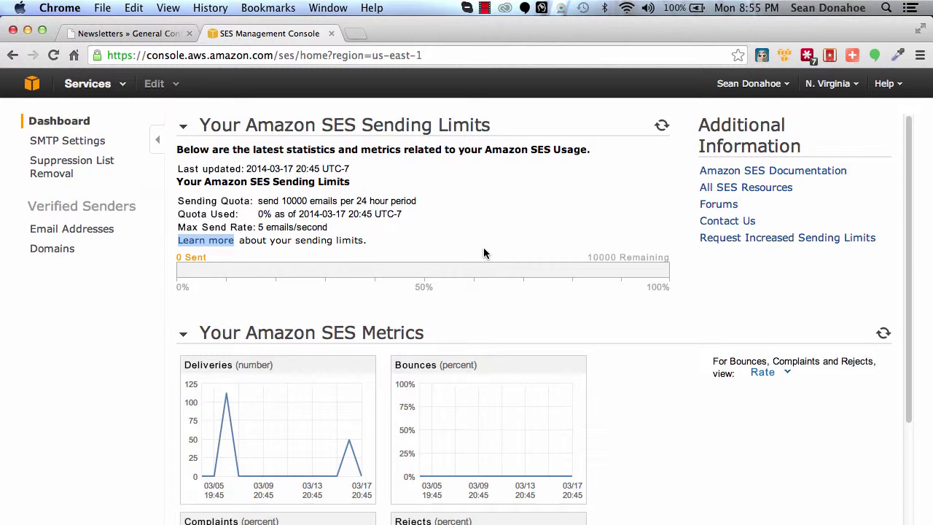
left_click(125, 290)
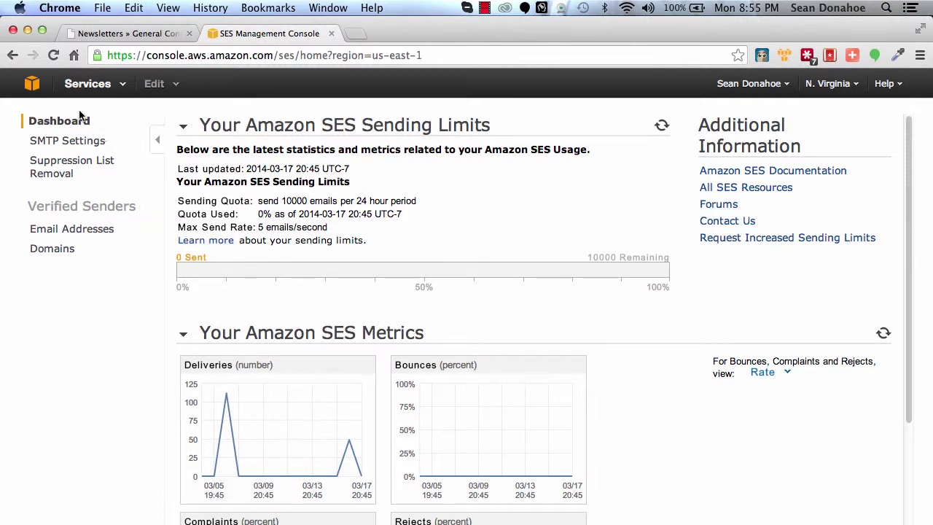
Step: Copy the SES SMTP server name email-smtp.us-east-1.amazonaws.com from the SMTP Settings page
left_click(72, 145)
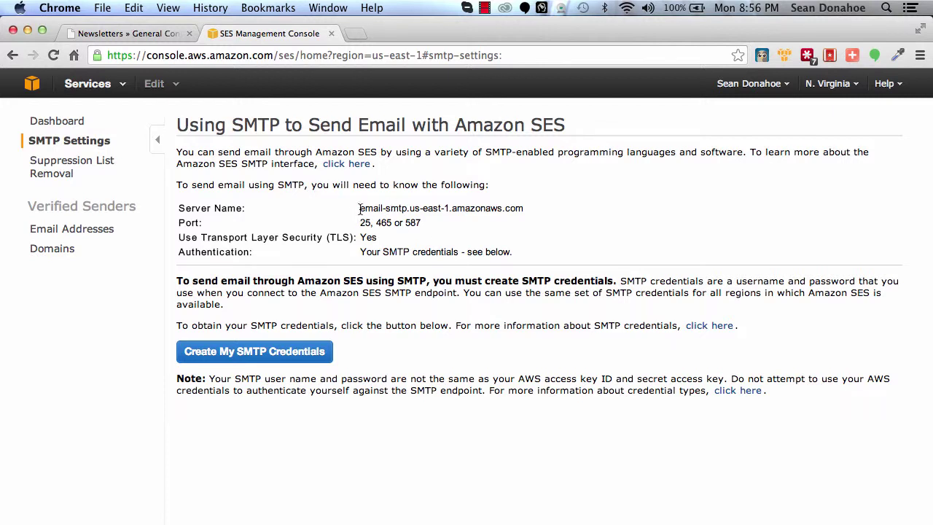
left_click_drag(359, 209, 520, 203)
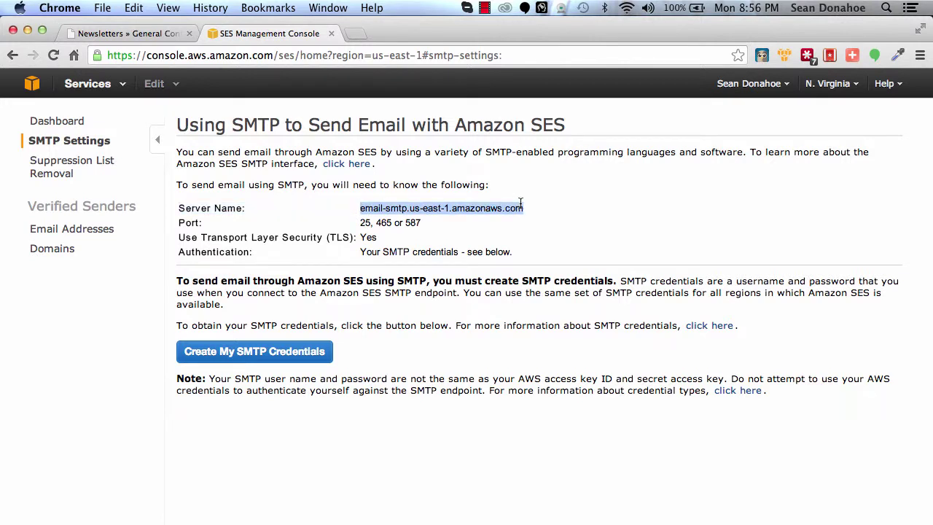
key("super+c")
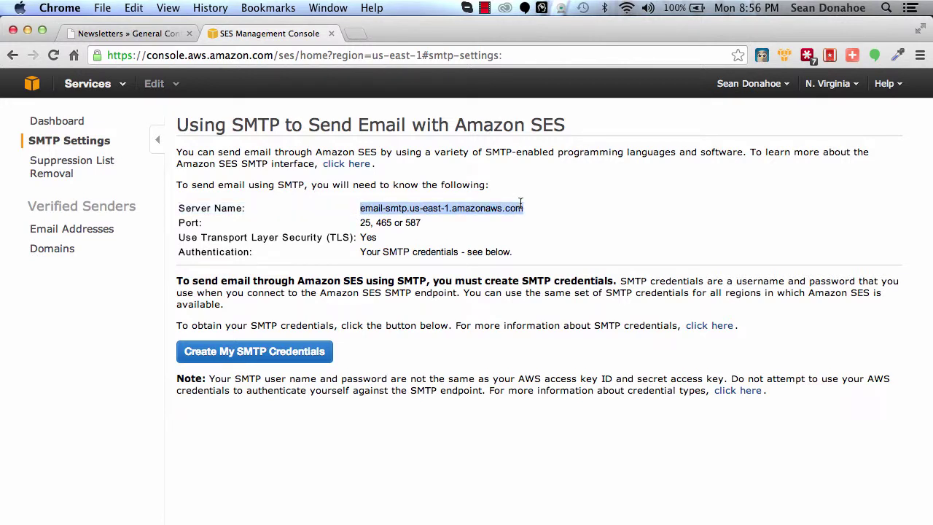
Step: Replace the WordPress SMTP host name with email-smtp.us-east-1.amazonaws.com and choose the TLS protocol
left_click(121, 35)
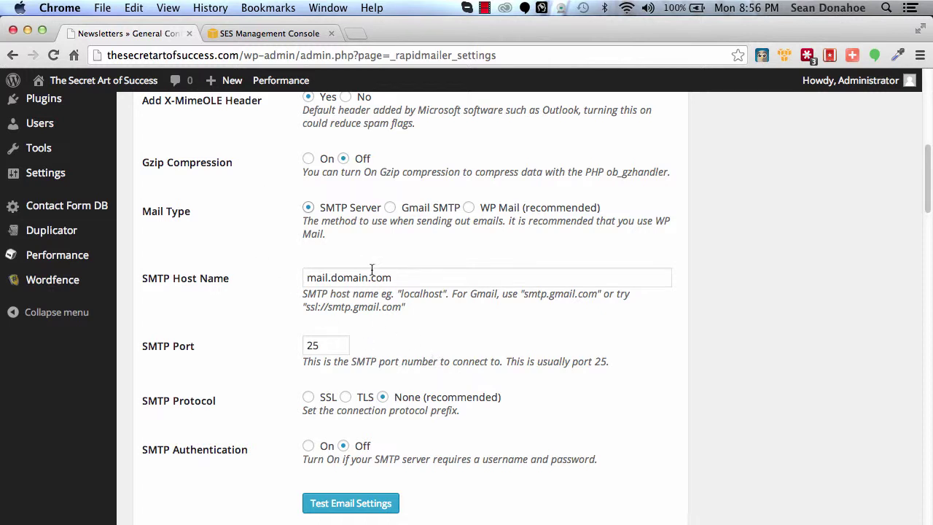
double_click(406, 278)
triple_click(406, 278)
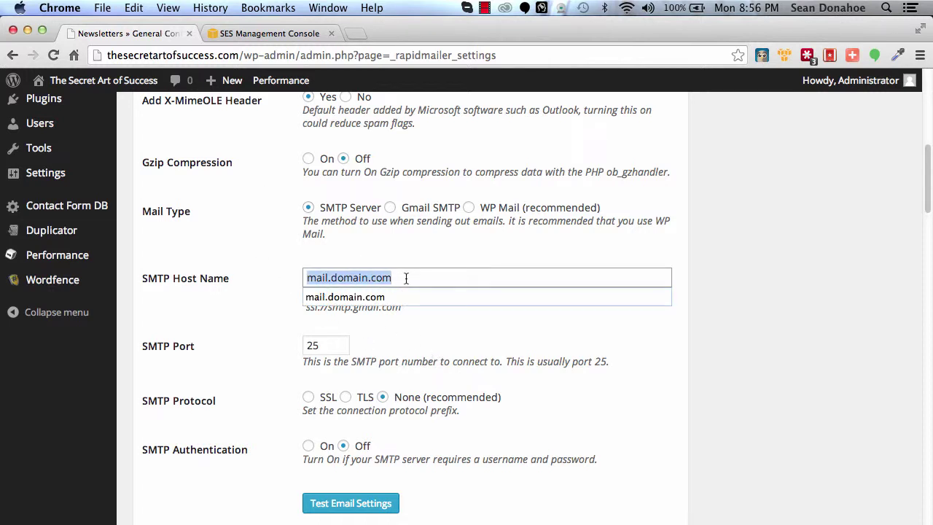
key("super+v")
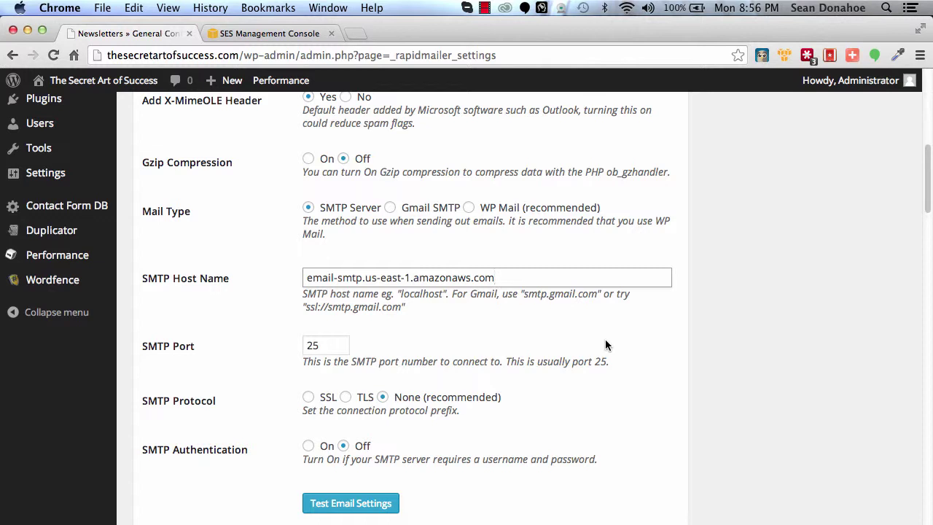
left_click(347, 400)
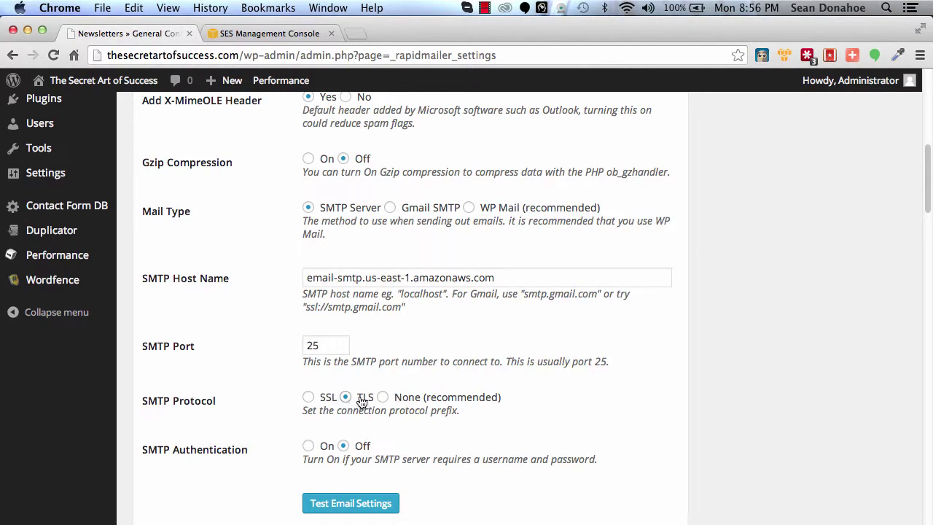
Step: Take port 465 from the SES settings and turn SMTP Authentication On
left_click(248, 33)
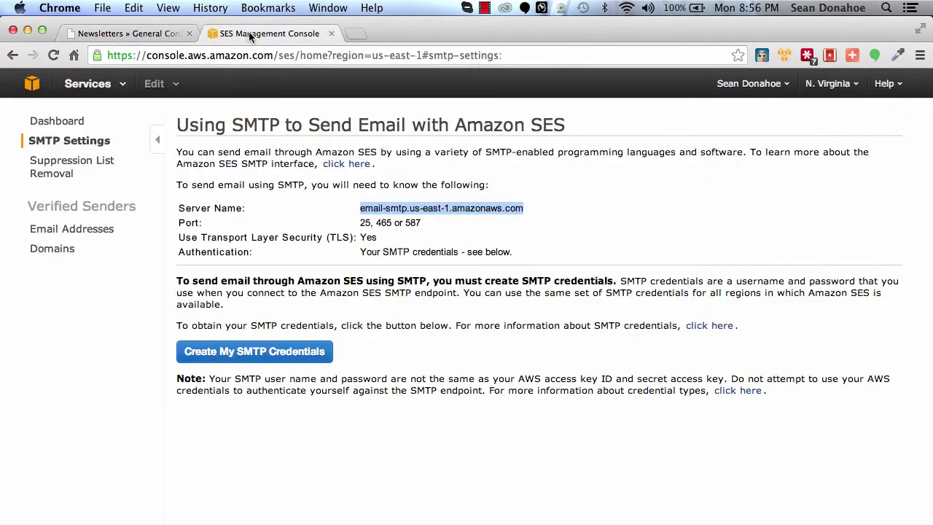
double_click(384, 222)
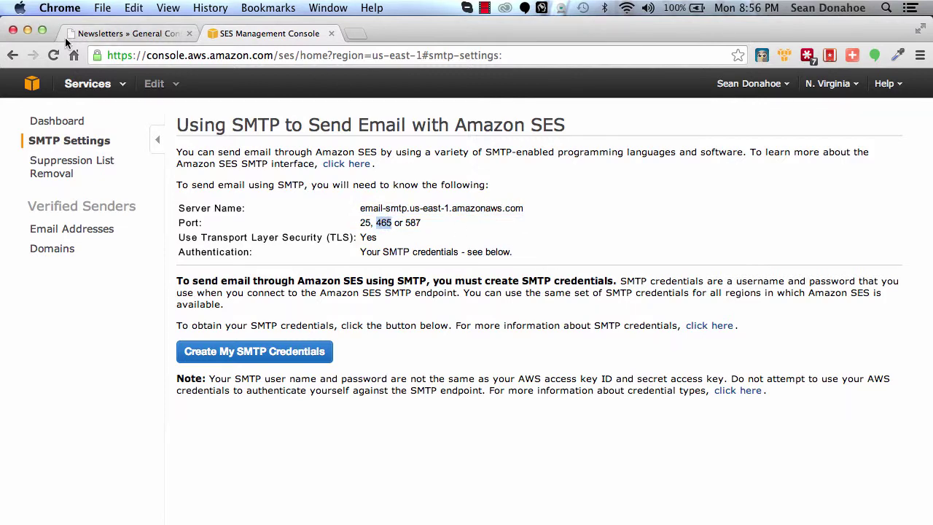
left_click(124, 34)
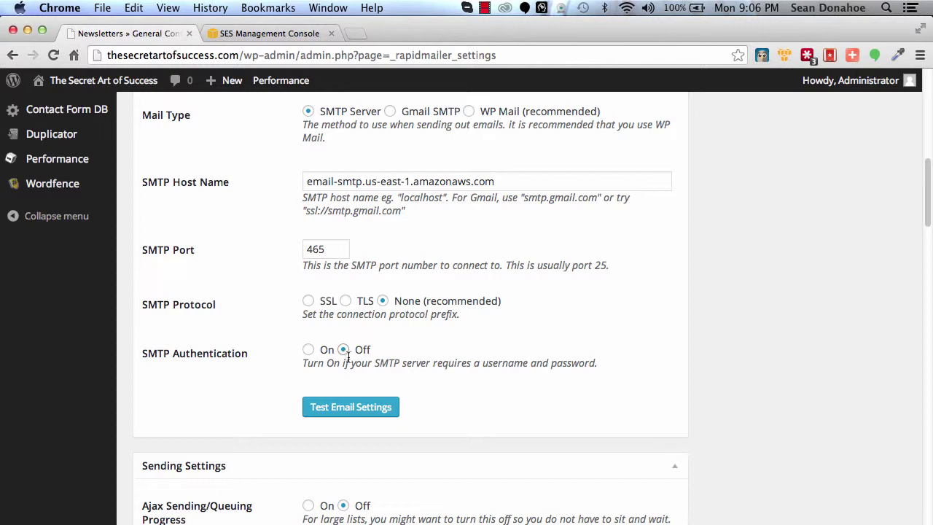
left_click(308, 350)
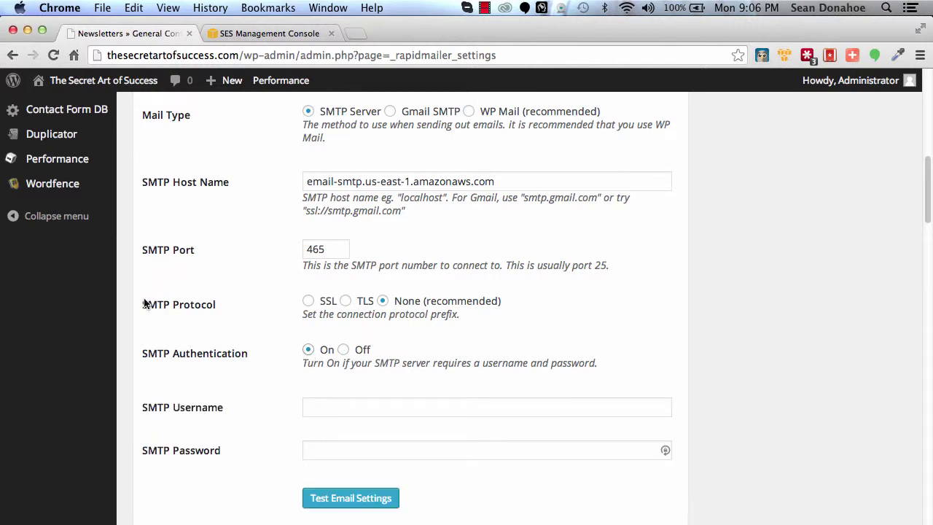
Step: Create the SES SMTP IAM user, reveal its credentials and grab the SMTP username
left_click(234, 33)
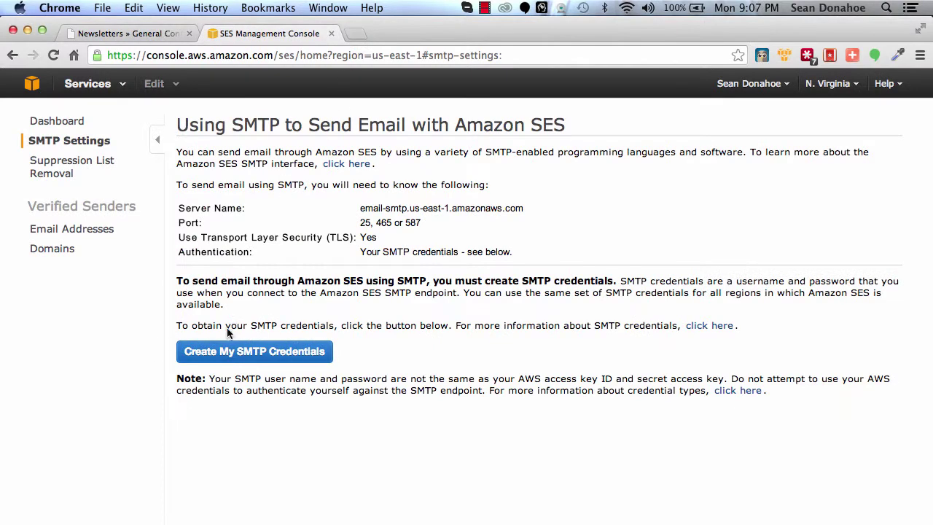
left_click(294, 354)
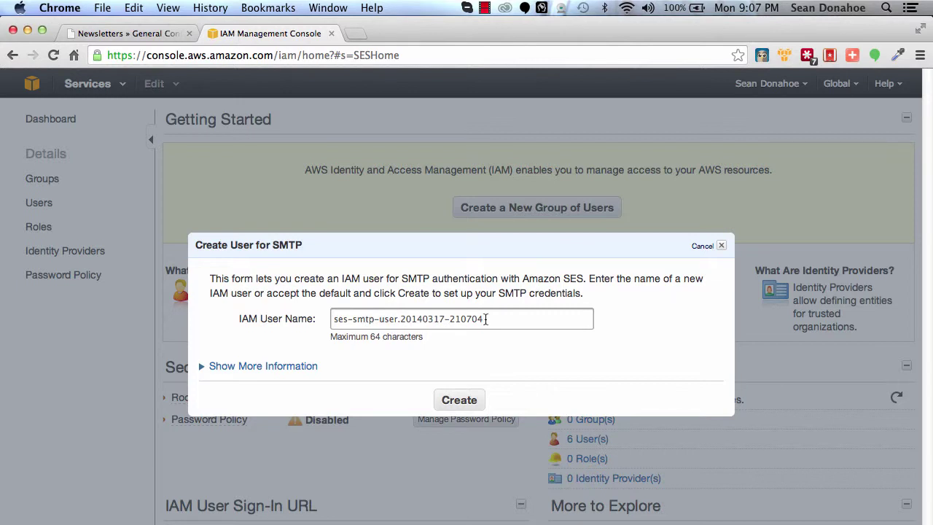
left_click(460, 405)
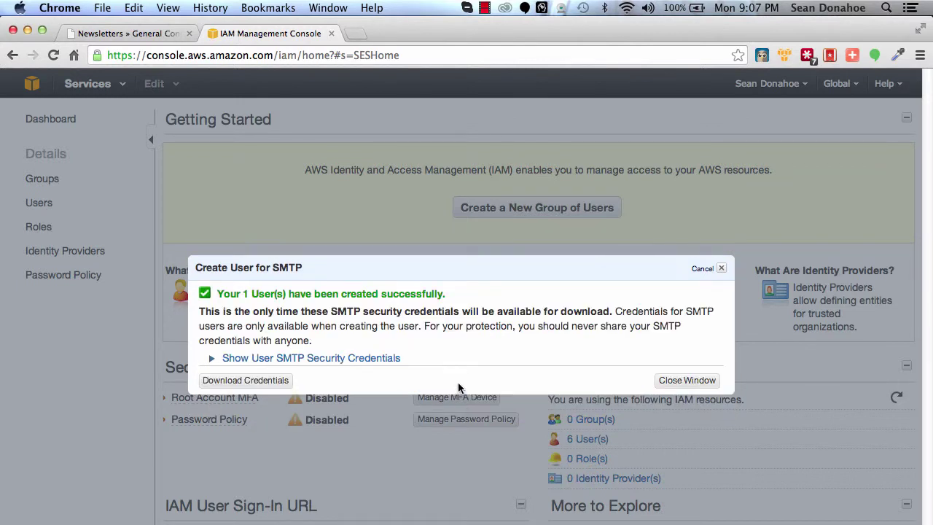
left_click(373, 360)
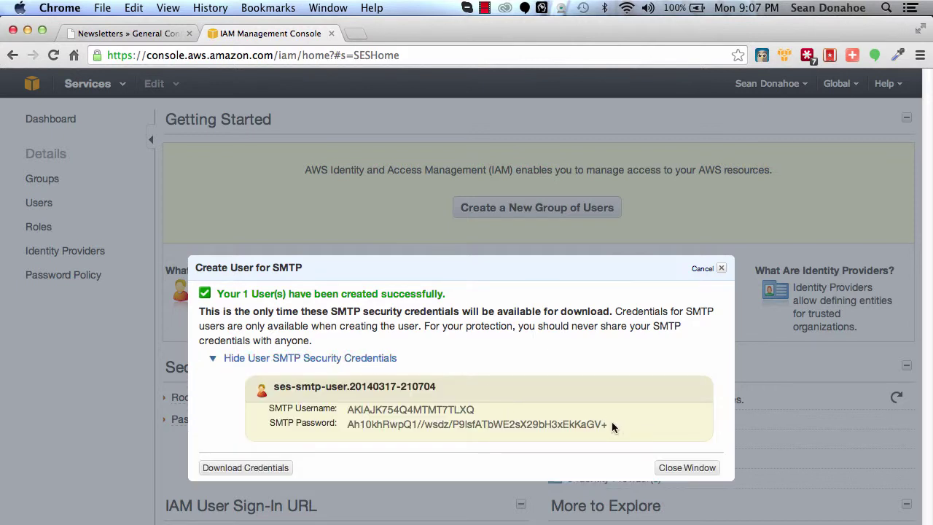
double_click(434, 409)
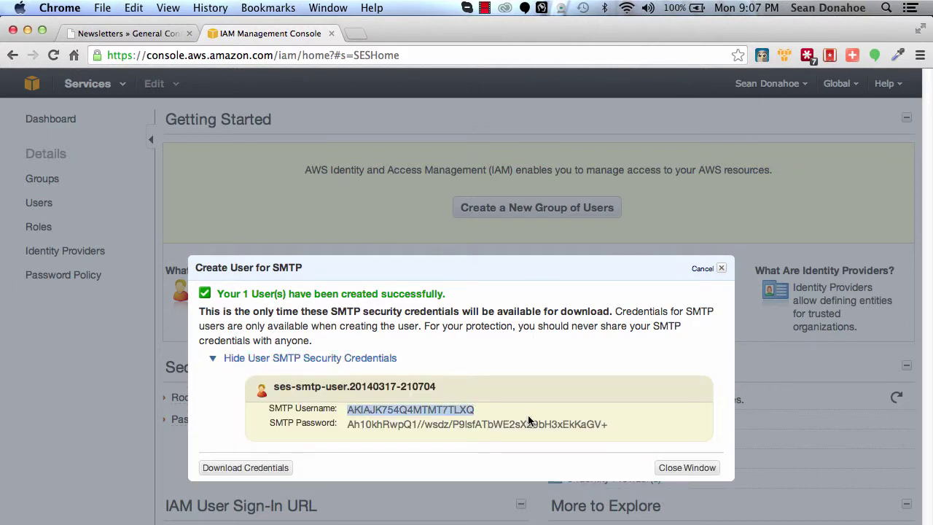
left_click(109, 34)
Step: Paste the SES SMTP username and password into the WordPress SMTP Username and Password fields
left_click(350, 401)
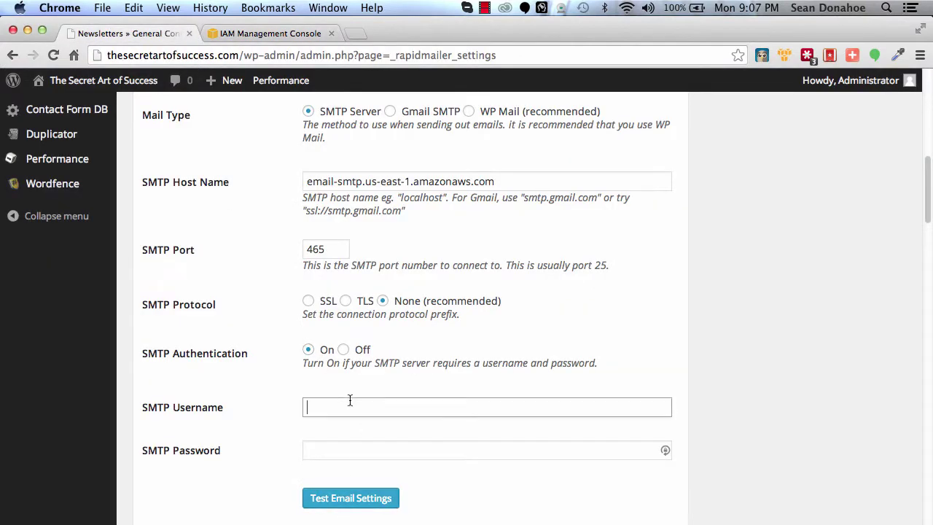
key("super+v")
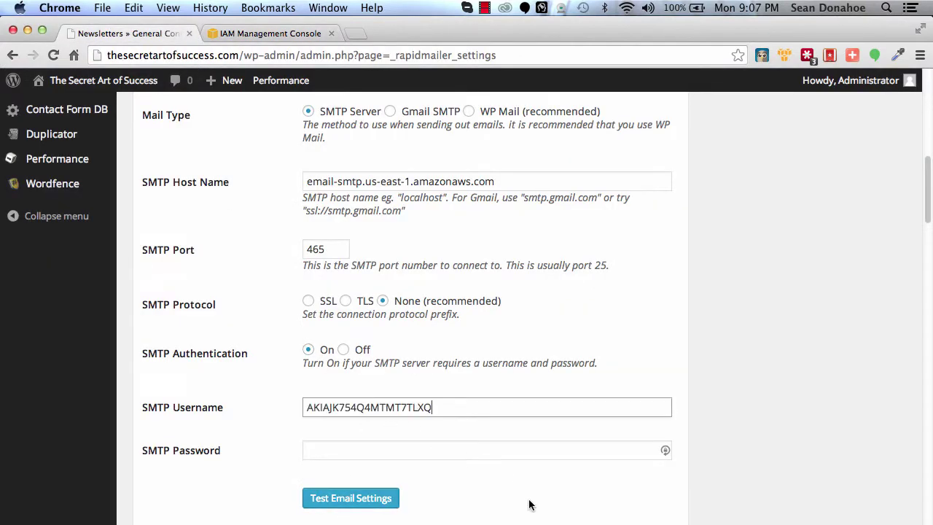
left_click(259, 34)
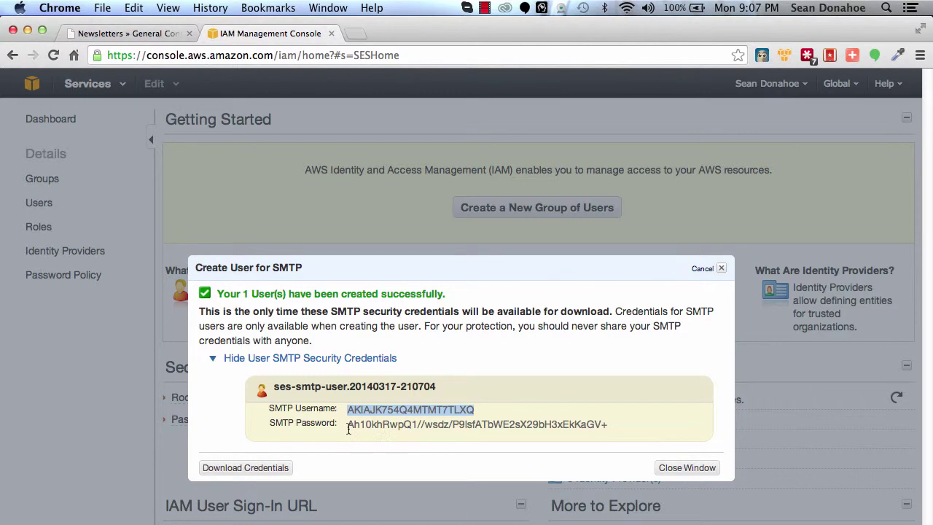
left_click_drag(348, 430, 626, 428)
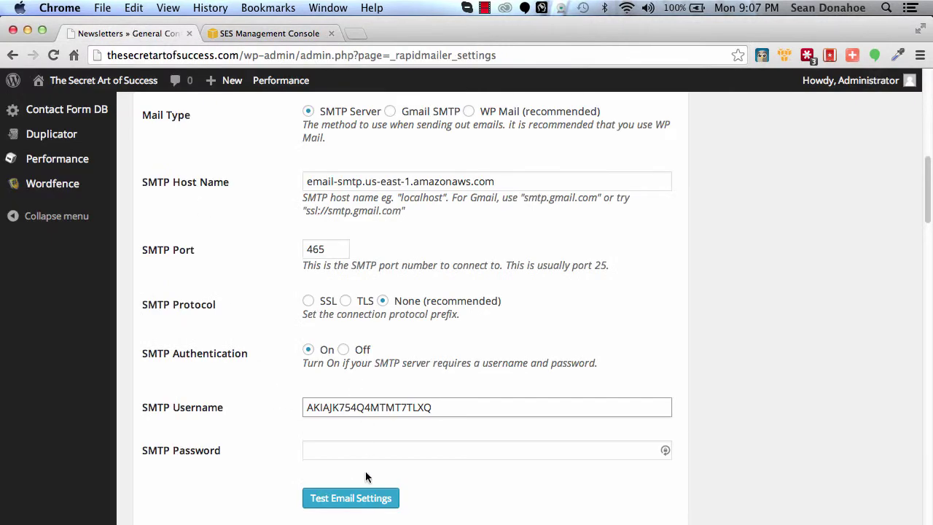
left_click(347, 444)
key("super+v")
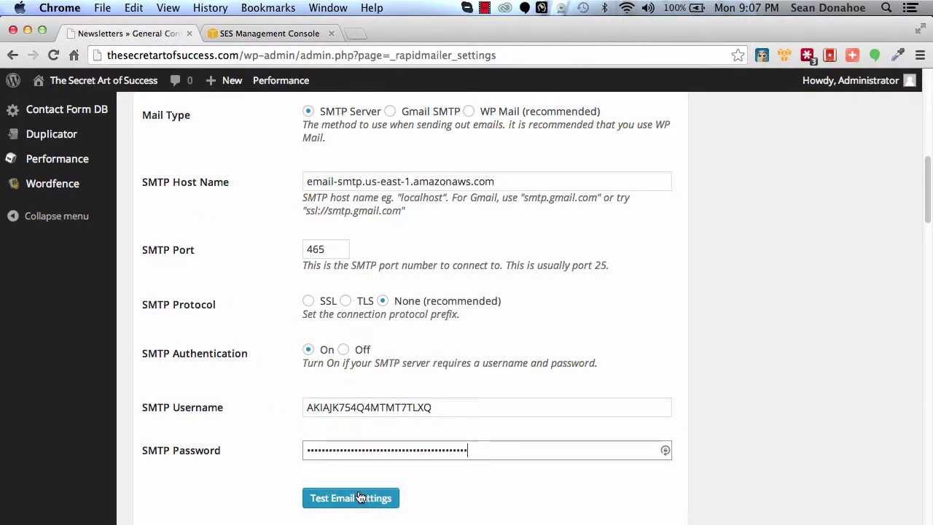
Step: Close the Amazon SES console tab, leaving the WordPress mailer settings showing
left_click(271, 33)
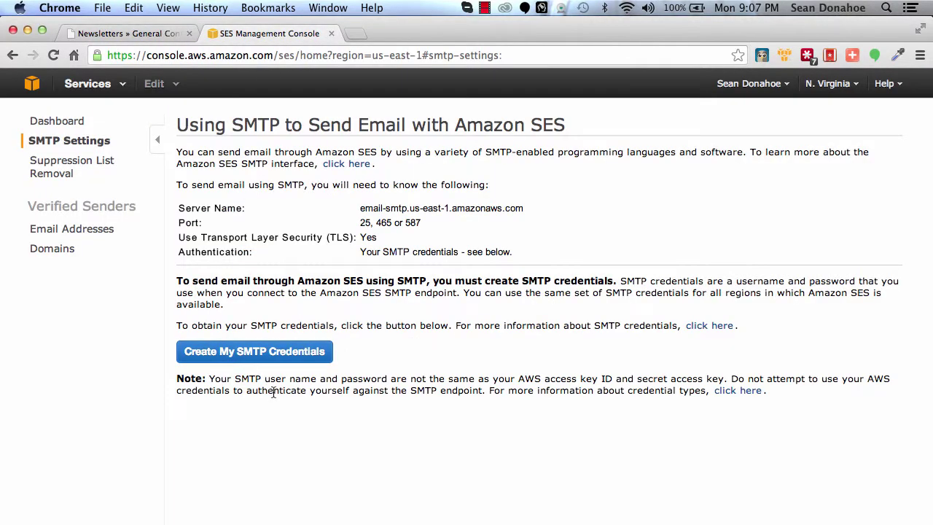
left_click(129, 29)
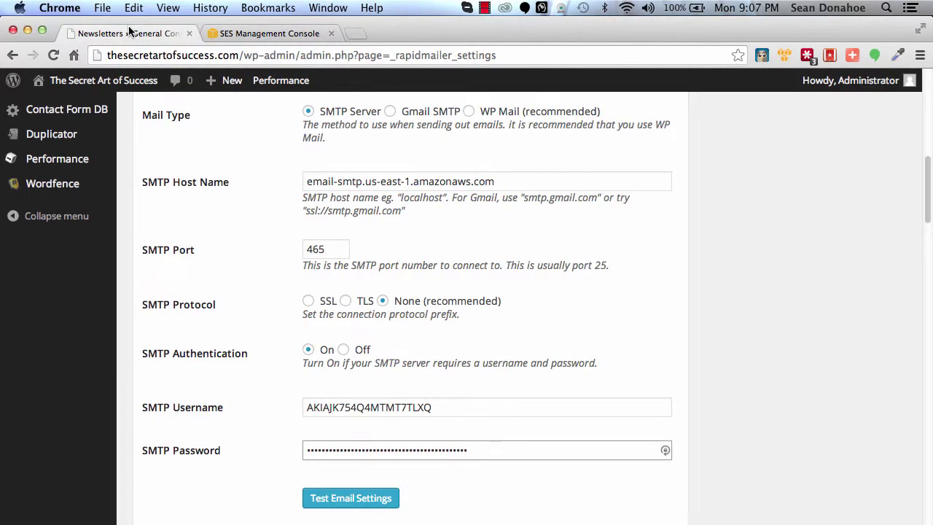
middle_click(270, 37)
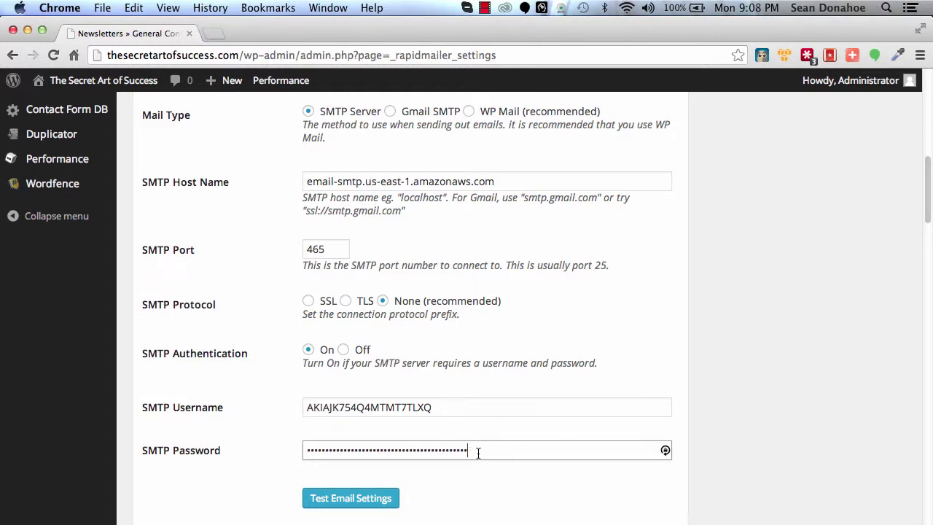
Step: Scroll down and back up through the SMTP settings to the SMTP Port field
scroll(251, 446, "down", 3)
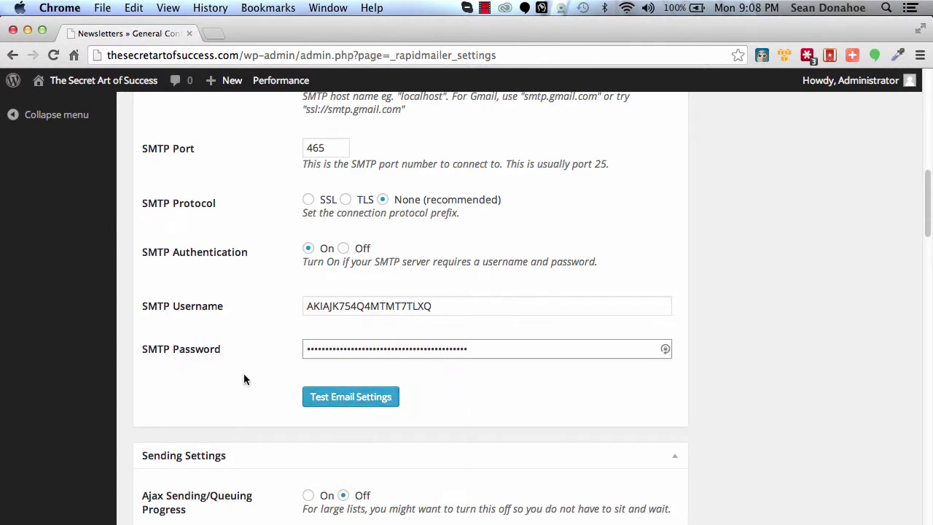
scroll(250, 387, "up", 5)
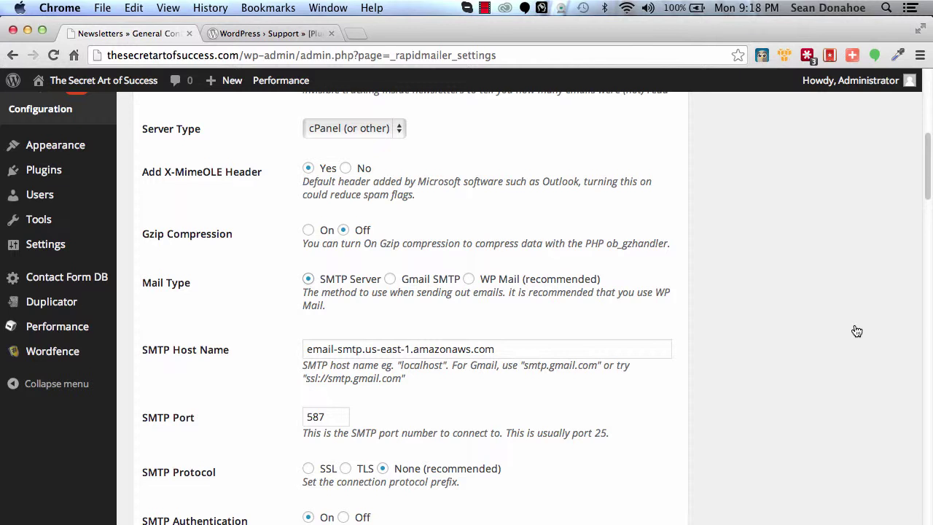
Step: Select Gmail SMTP as the Mail Type, keeping port 587 and protocol None
left_click(390, 278)
scroll(493, 448, "down", 1)
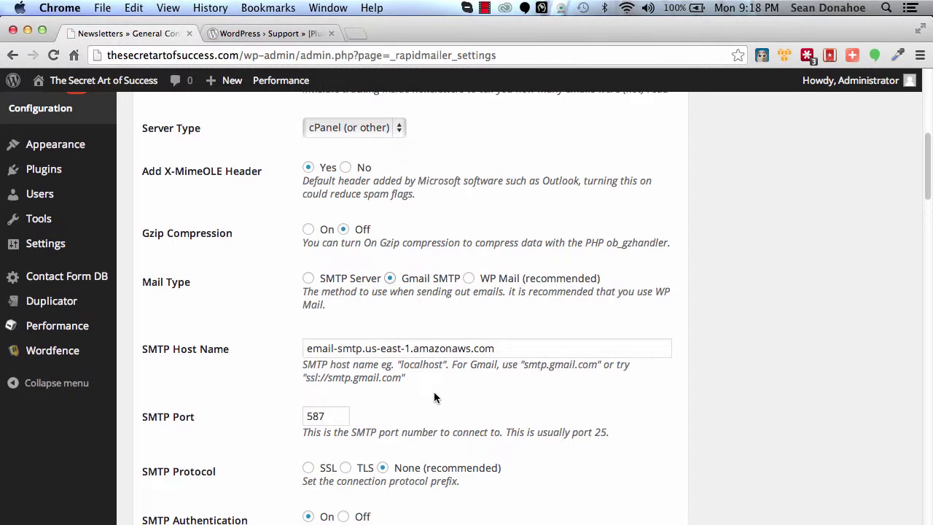